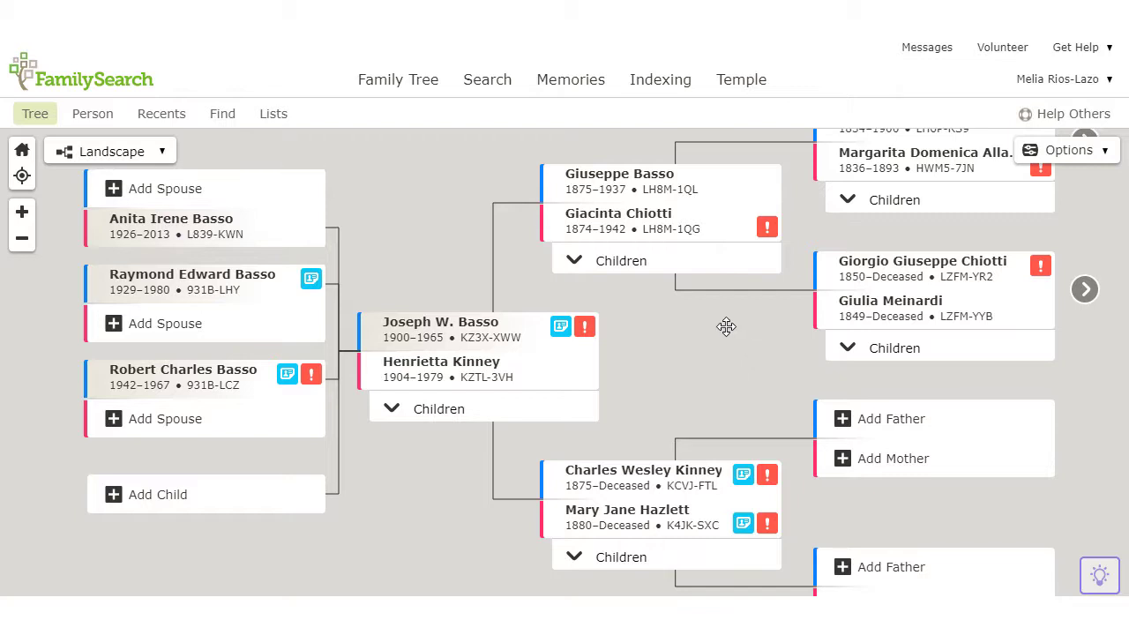
Switch from the Family Tree view to the Memories gallery
{"action": "left_click", "coordinate": [574, 79]}
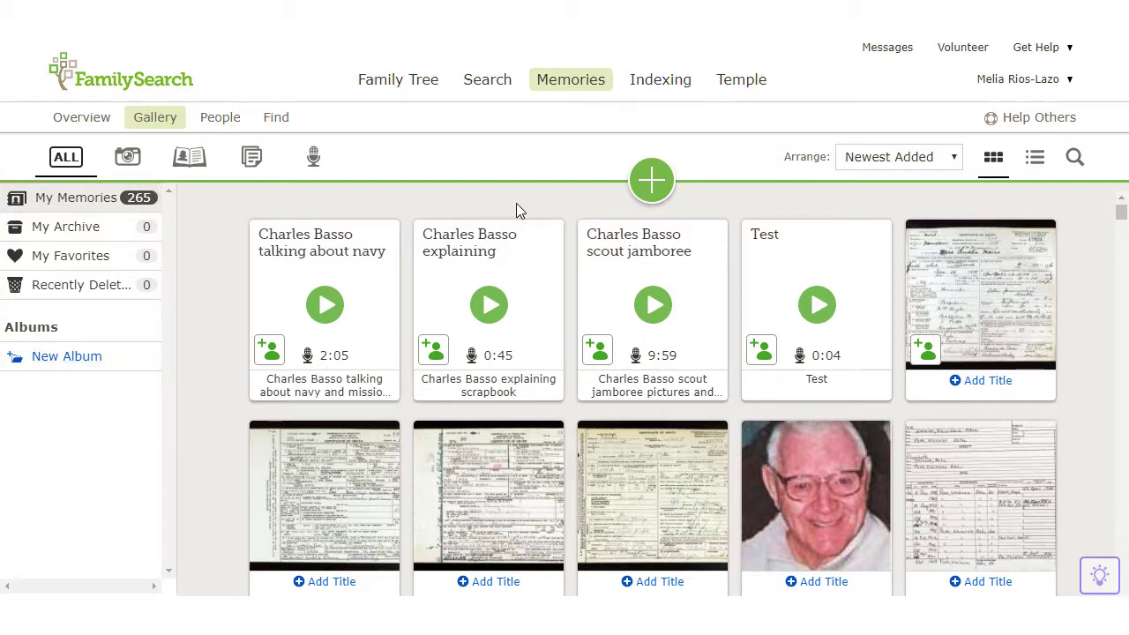
{"action": "left_click", "coordinate": [655, 193]}
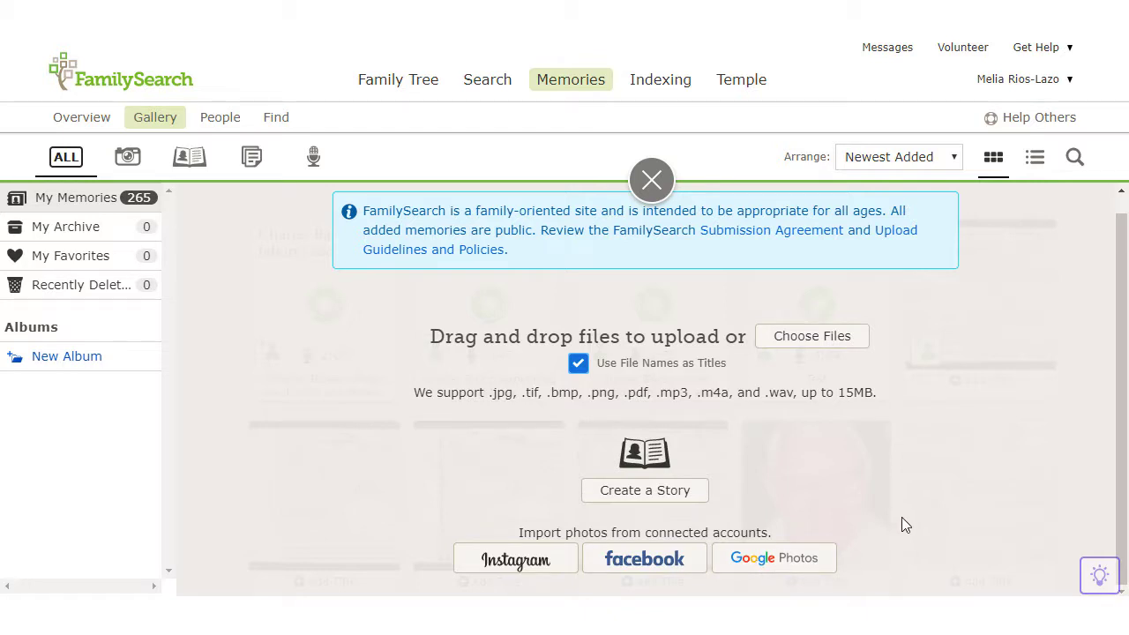
{"action": "left_click", "coordinate": [652, 180]}
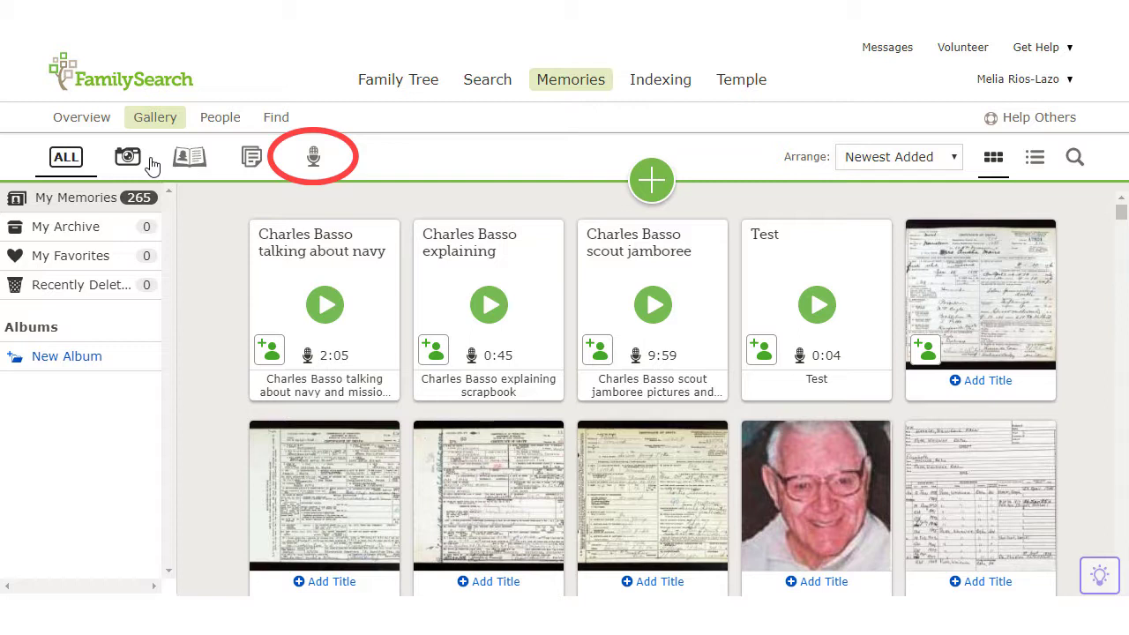
{"action": "left_click", "coordinate": [309, 158]}
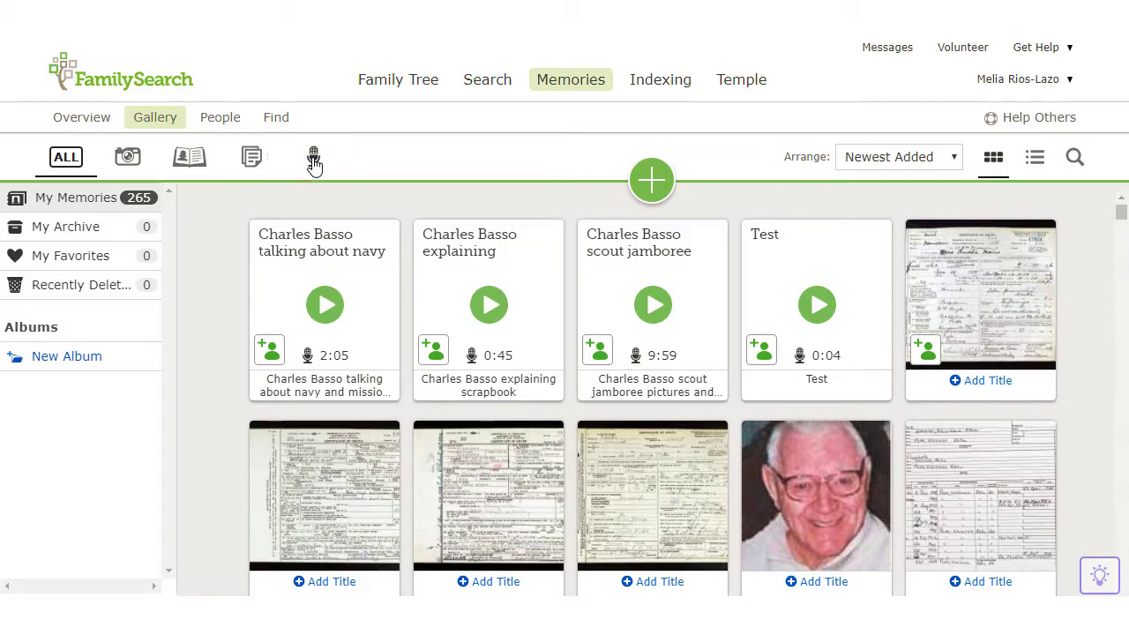
{"action": "scroll", "coordinate": [1063, 285], "scroll_direction": "down", "scroll_amount": 3}
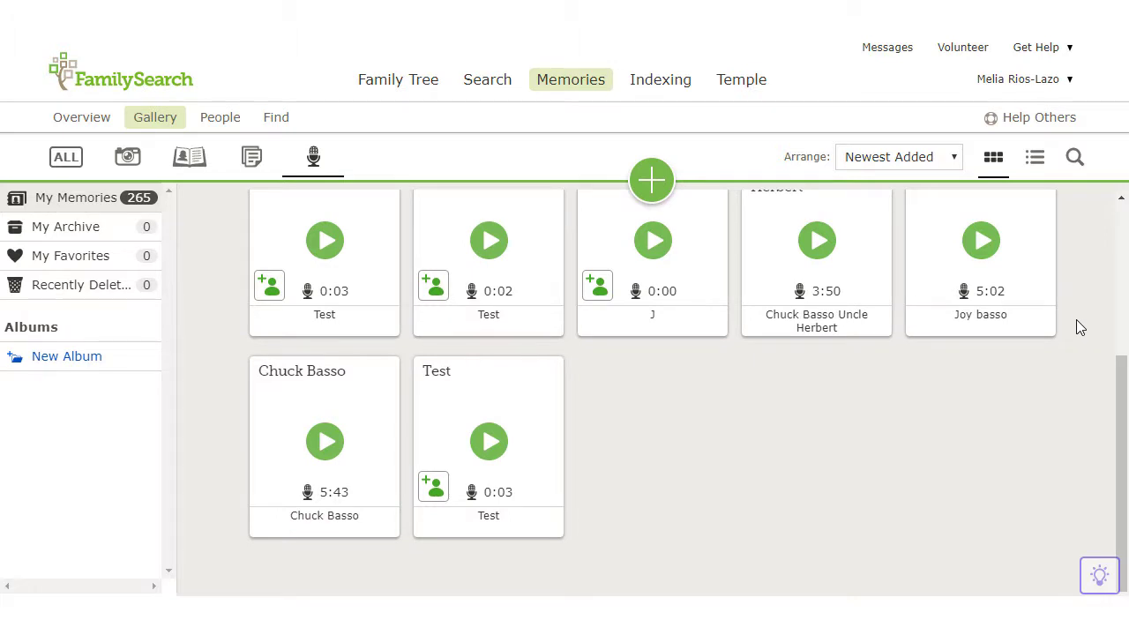
{"action": "scroll", "coordinate": [1076, 319], "scroll_direction": "up", "scroll_amount": 3}
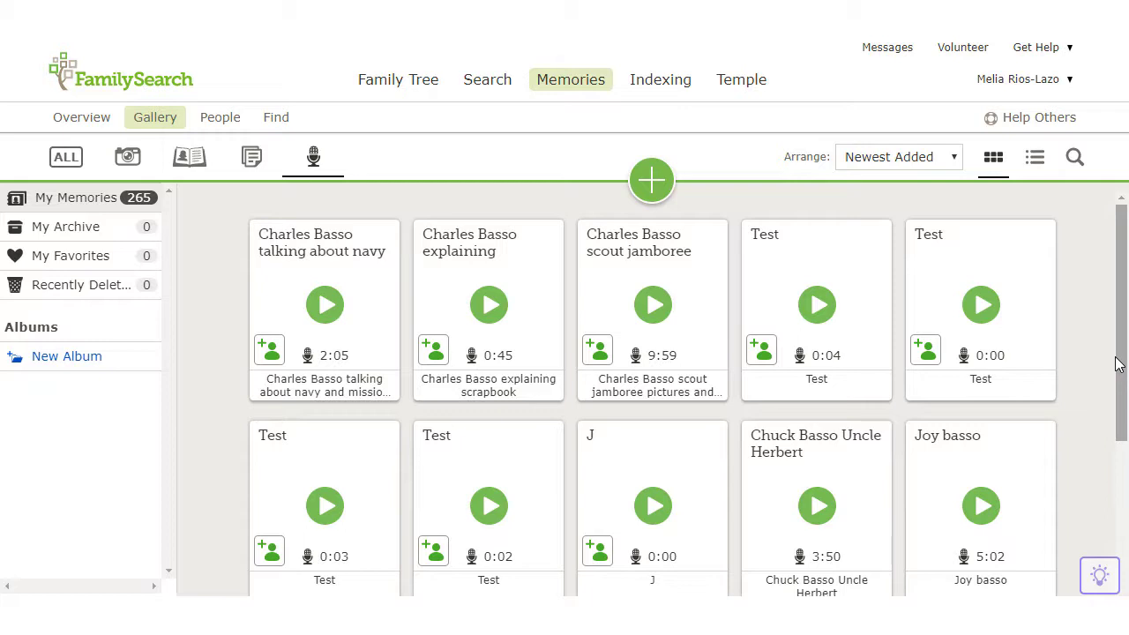
{"action": "left_click", "coordinate": [818, 495]}
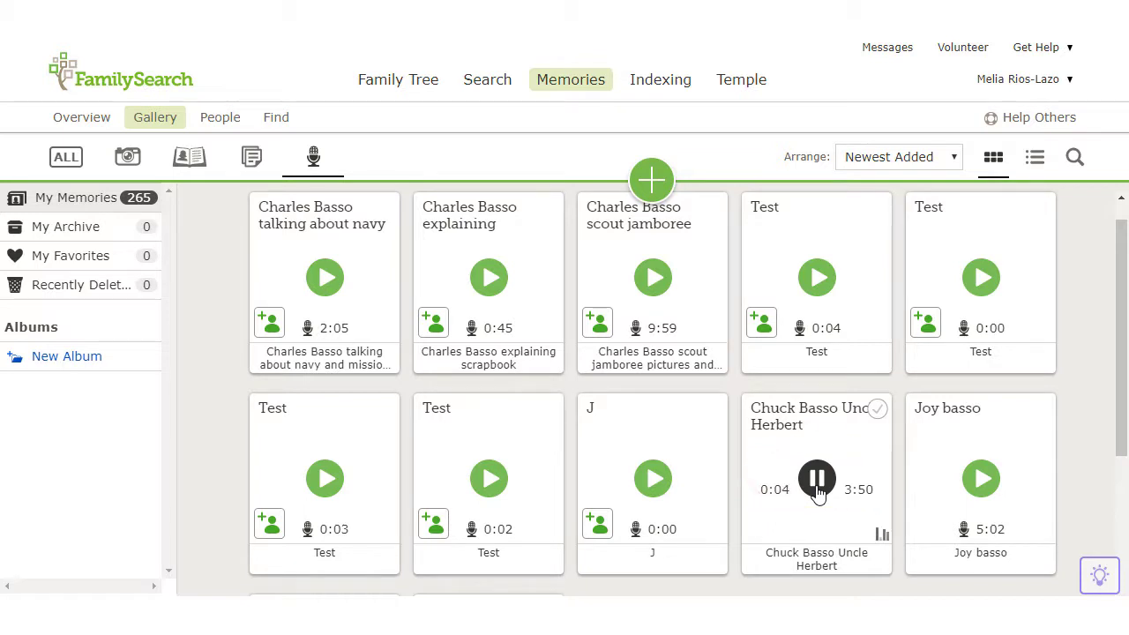
{"action": "left_click", "coordinate": [816, 480]}
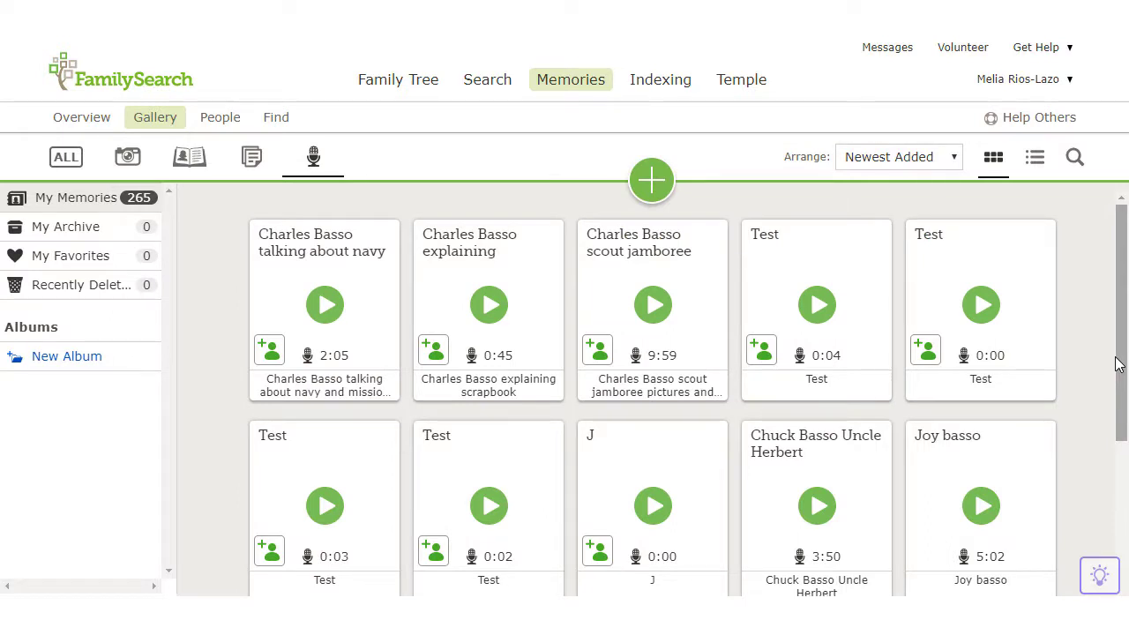
Check the Uncle Herbert recording's Actions menu, deselect it, and filter the gallery to documents
{"action": "scroll", "coordinate": [1098, 365], "scroll_direction": "down", "scroll_amount": 1}
{"action": "left_click", "coordinate": [874, 409]}
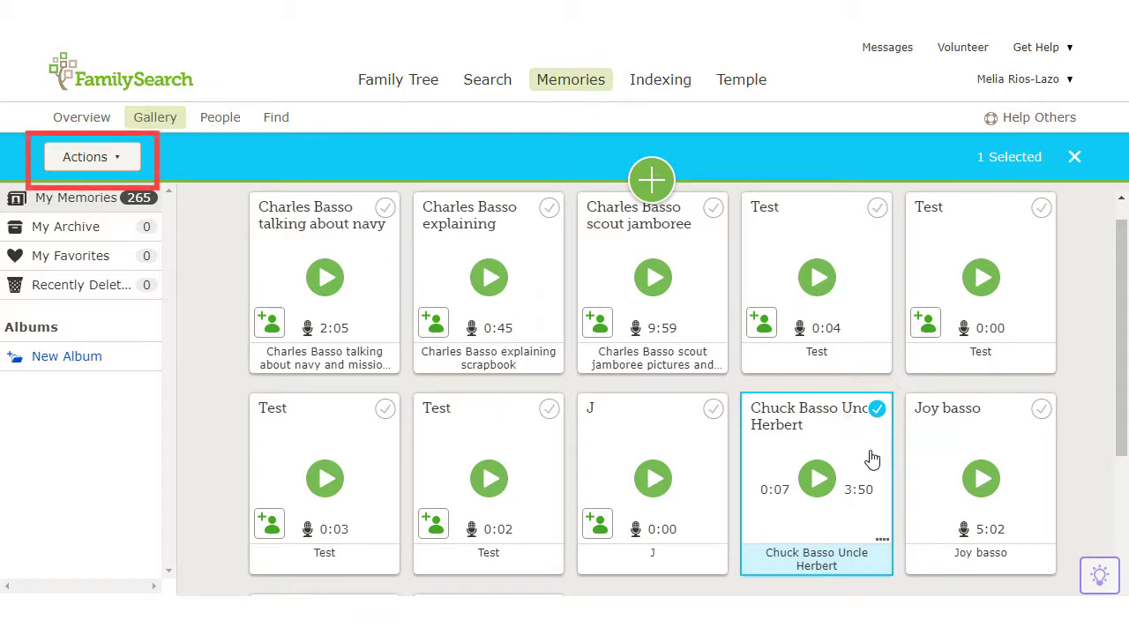
{"action": "left_click", "coordinate": [115, 164]}
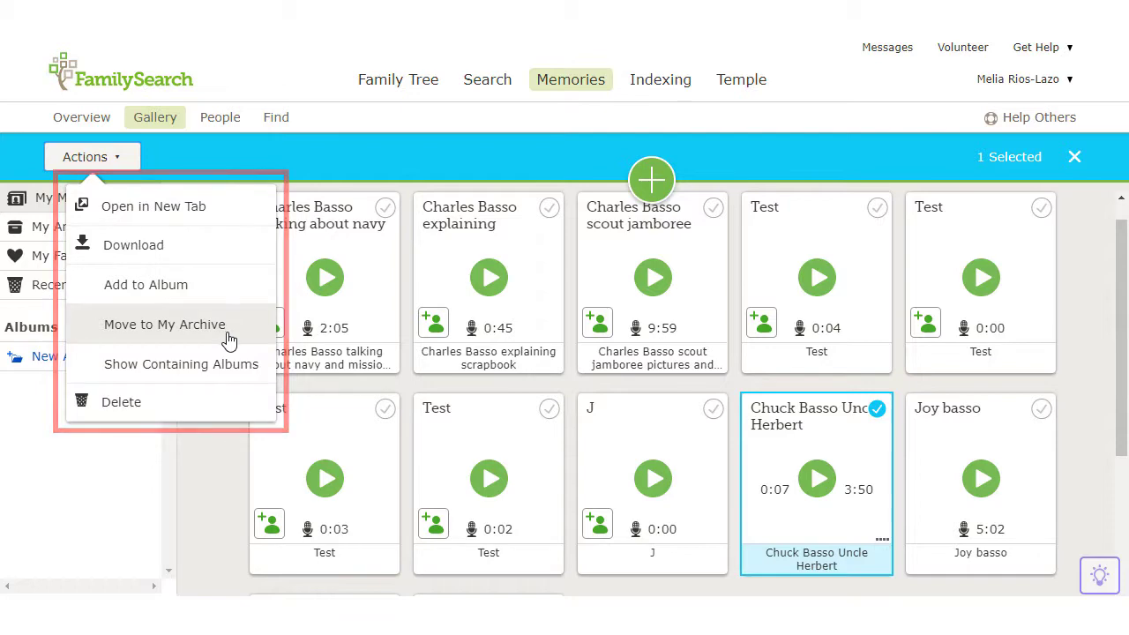
{"action": "left_click", "coordinate": [875, 410]}
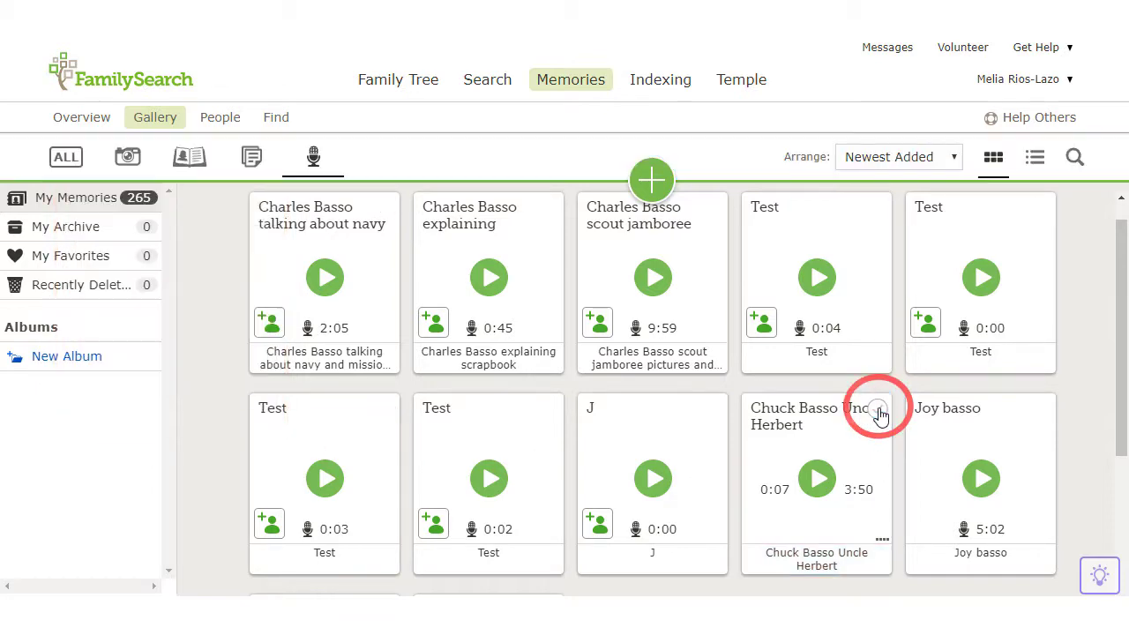
{"action": "left_click", "coordinate": [251, 156]}
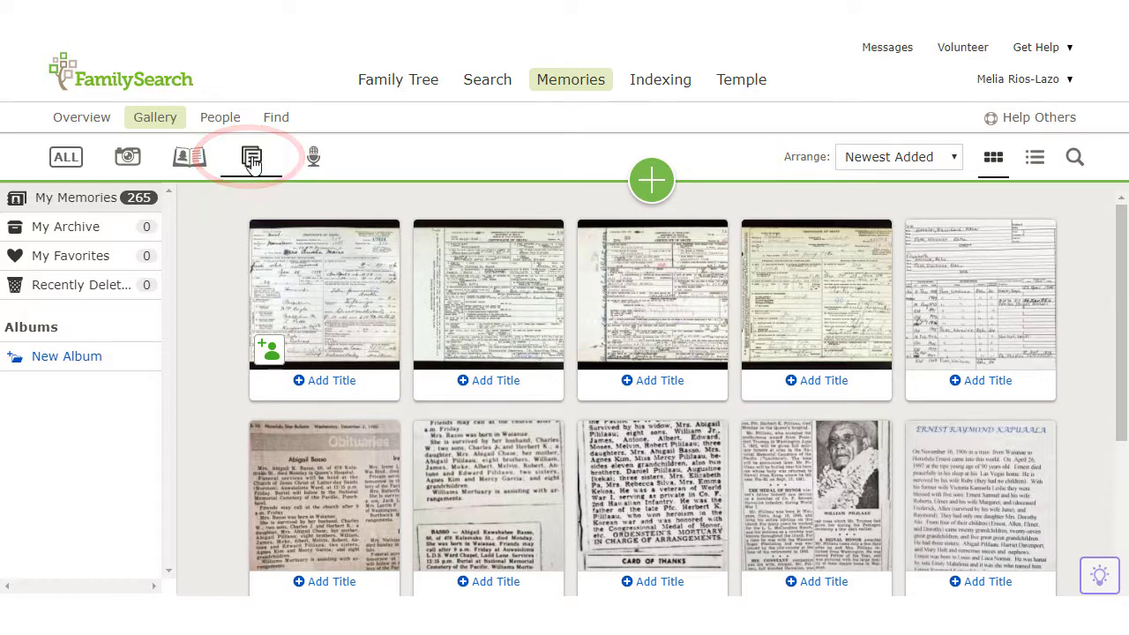
Briefly filter by Stories, then switch the gallery filter to Photos
{"action": "scroll", "coordinate": [223, 239], "scroll_direction": "down", "scroll_amount": 3}
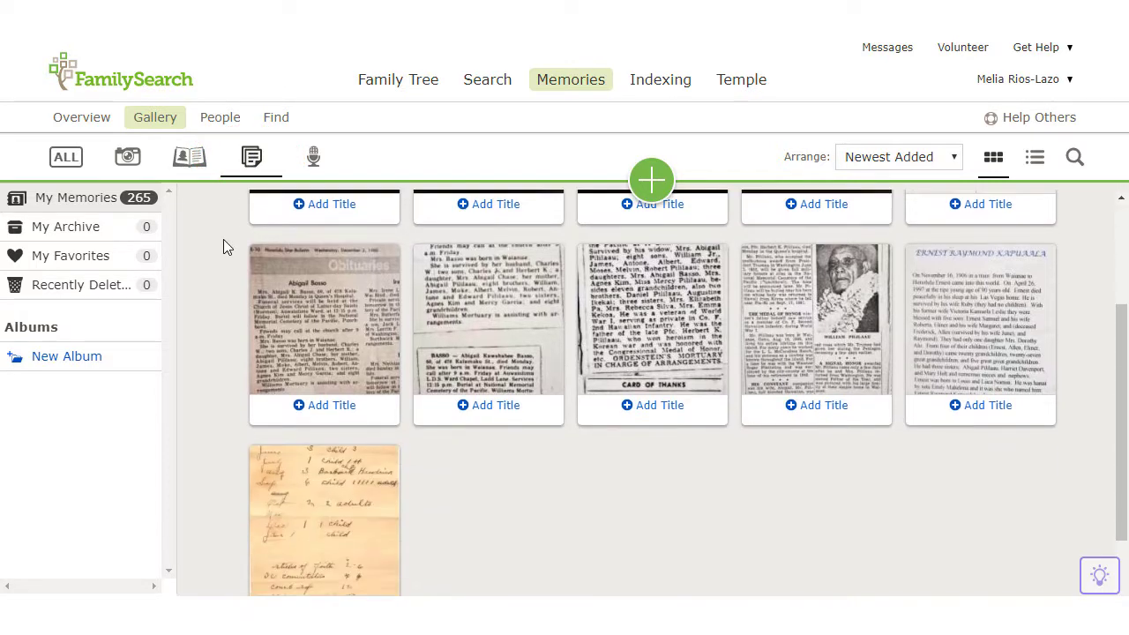
{"action": "scroll", "coordinate": [223, 239], "scroll_direction": "up", "scroll_amount": 1}
{"action": "scroll", "coordinate": [223, 239], "scroll_direction": "up", "scroll_amount": 2}
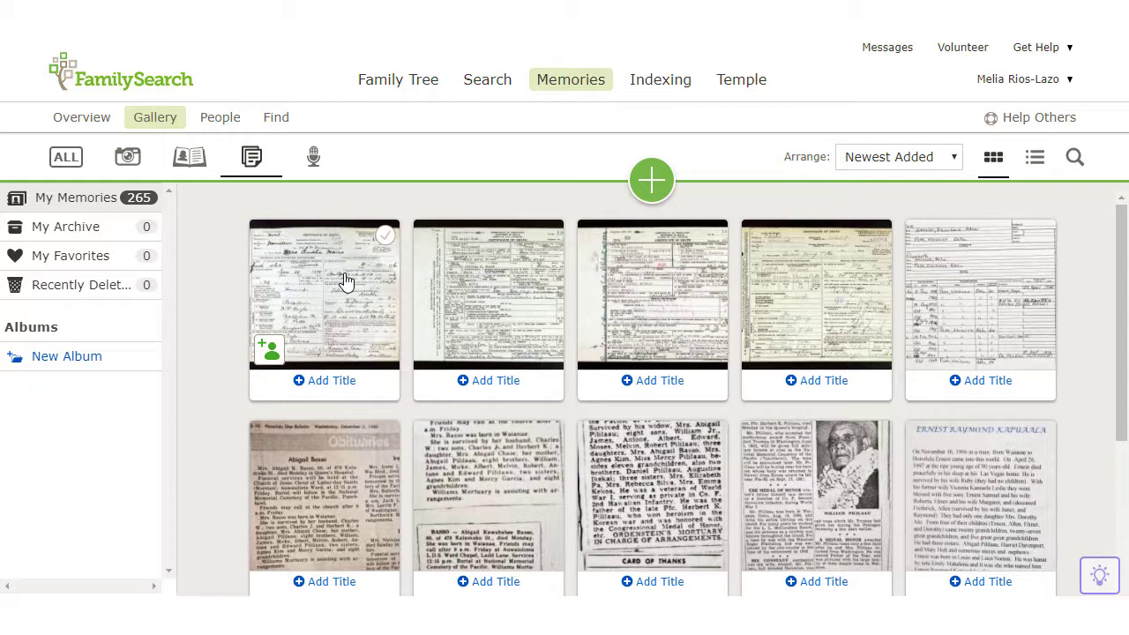
{"action": "left_click", "coordinate": [195, 169]}
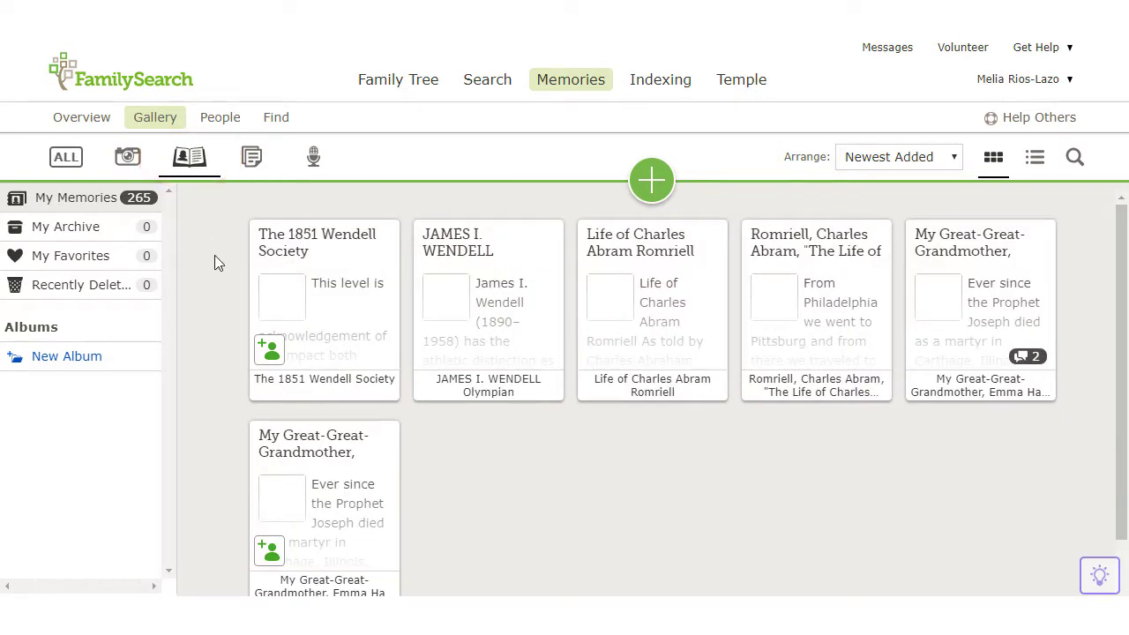
{"action": "left_click", "coordinate": [125, 162]}
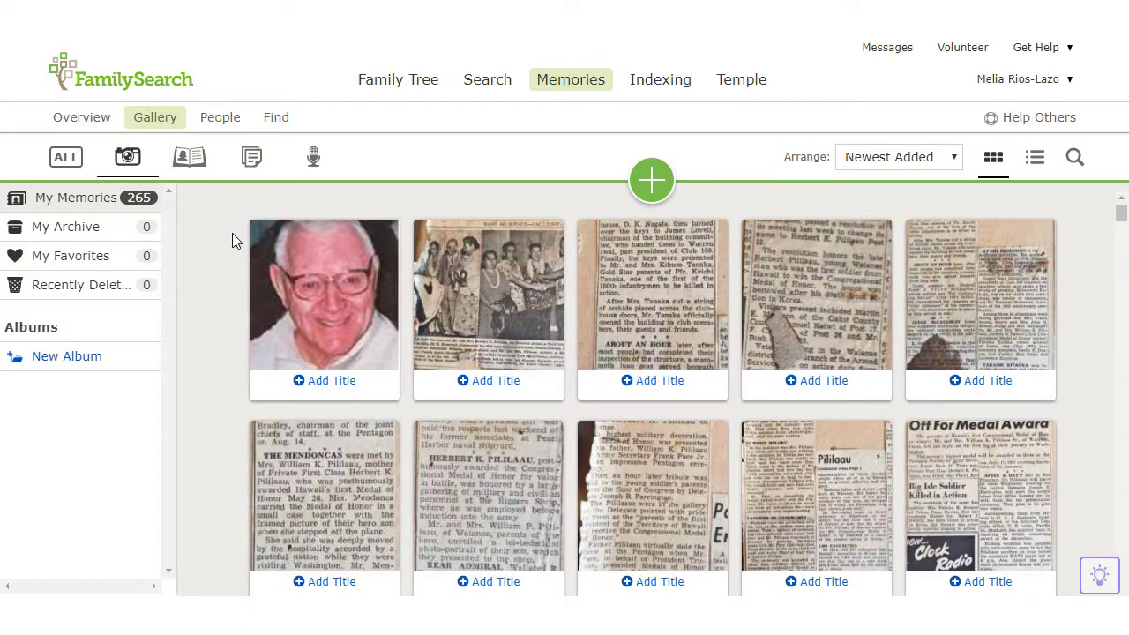
{"action": "scroll", "coordinate": [232, 234], "scroll_direction": "down", "scroll_amount": 3}
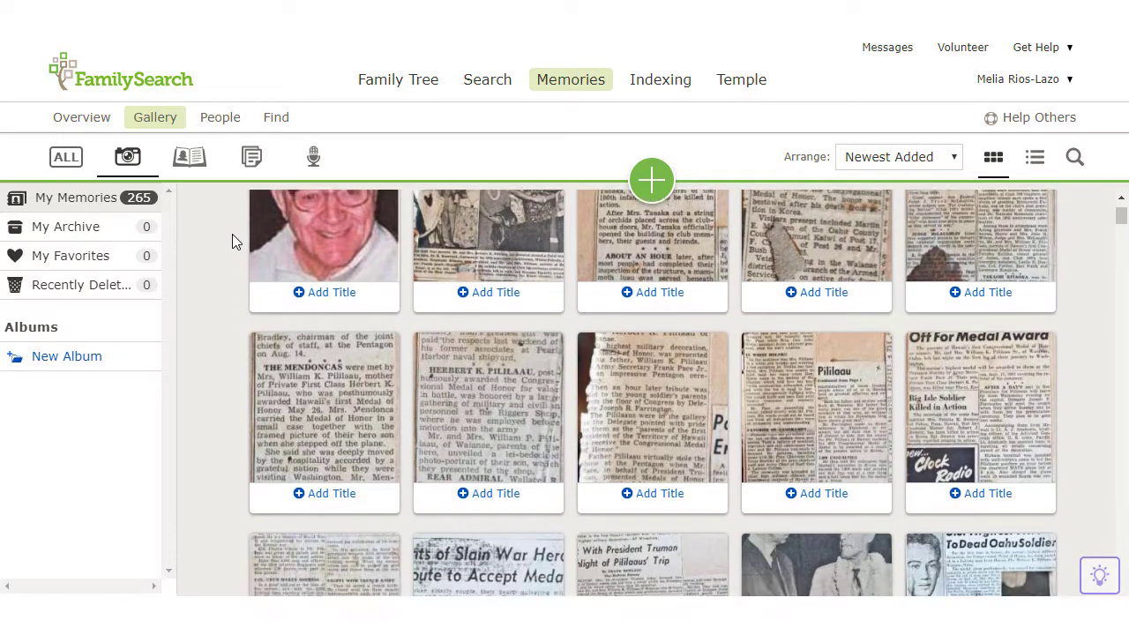
{"action": "scroll", "coordinate": [233, 235], "scroll_direction": "down", "scroll_amount": 1}
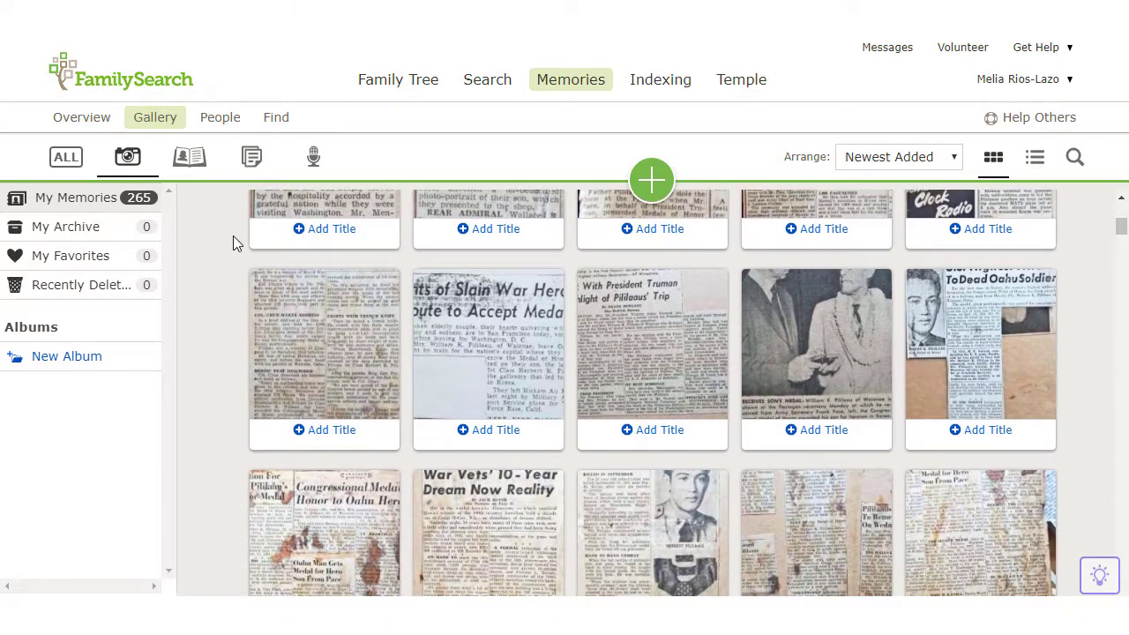
{"action": "scroll", "coordinate": [233, 236], "scroll_direction": "down", "scroll_amount": 2}
{"action": "scroll", "coordinate": [233, 236], "scroll_direction": "down", "scroll_amount": 2}
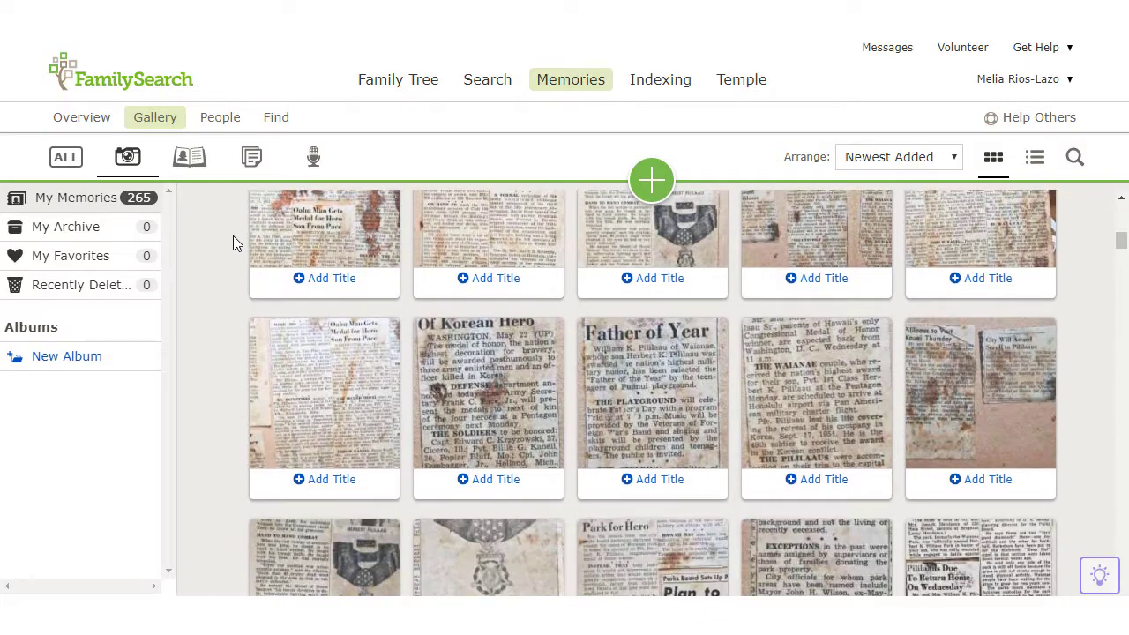
{"action": "scroll", "coordinate": [232, 236], "scroll_direction": "down", "scroll_amount": 4}
{"action": "scroll", "coordinate": [233, 235], "scroll_direction": "down", "scroll_amount": 3}
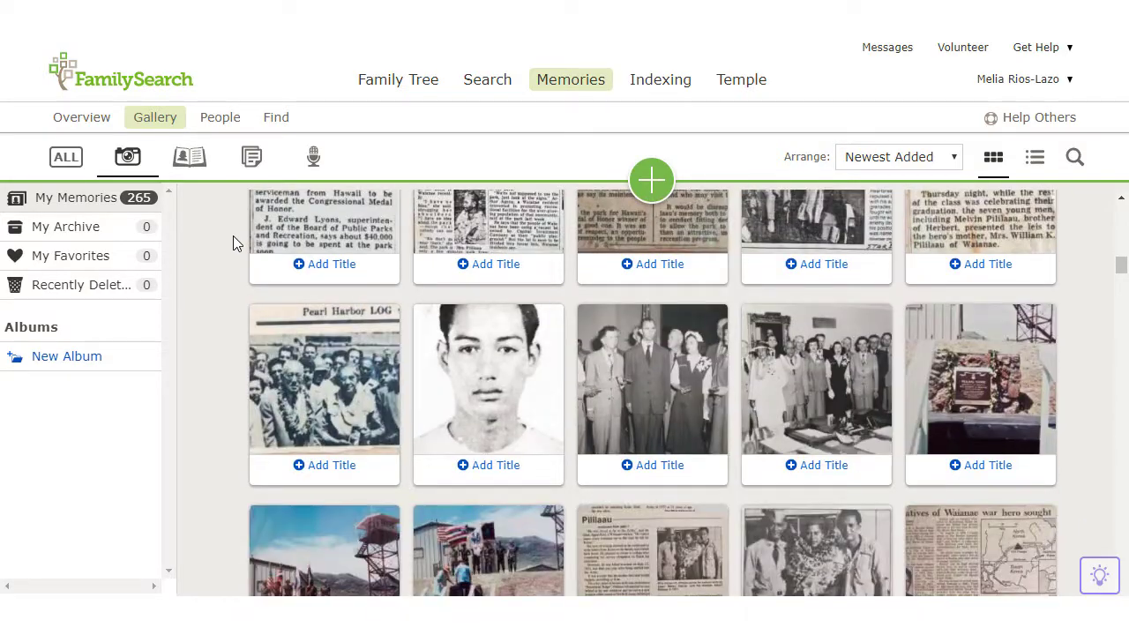
{"action": "scroll", "coordinate": [232, 236], "scroll_direction": "down", "scroll_amount": 3}
{"action": "scroll", "coordinate": [233, 236], "scroll_direction": "down", "scroll_amount": 7}
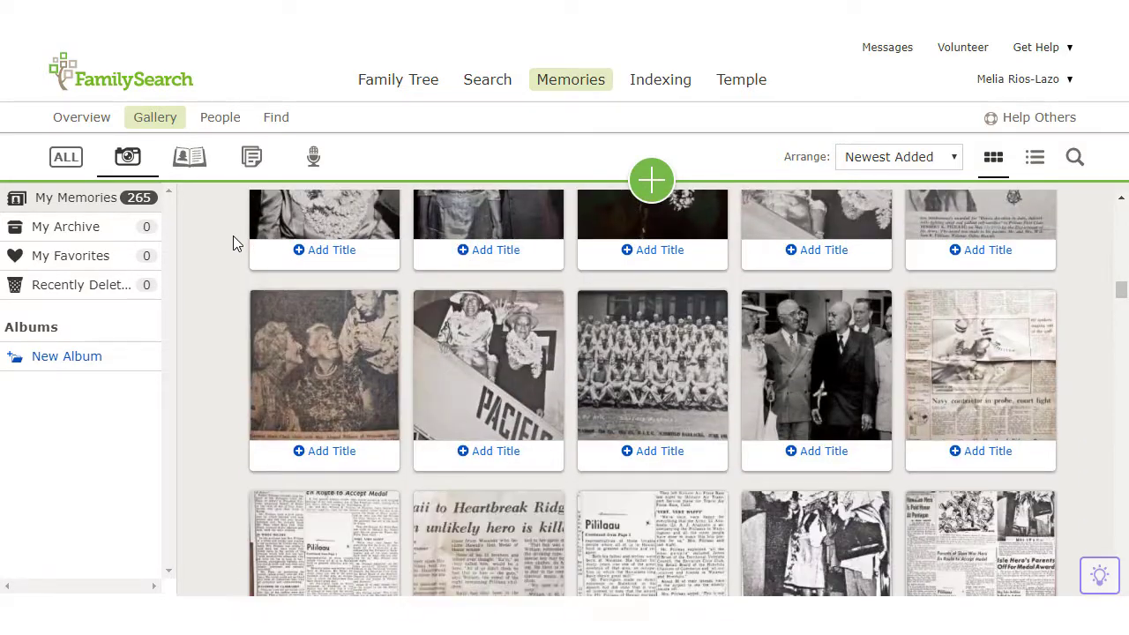
{"action": "scroll", "coordinate": [232, 235], "scroll_direction": "down", "scroll_amount": 4}
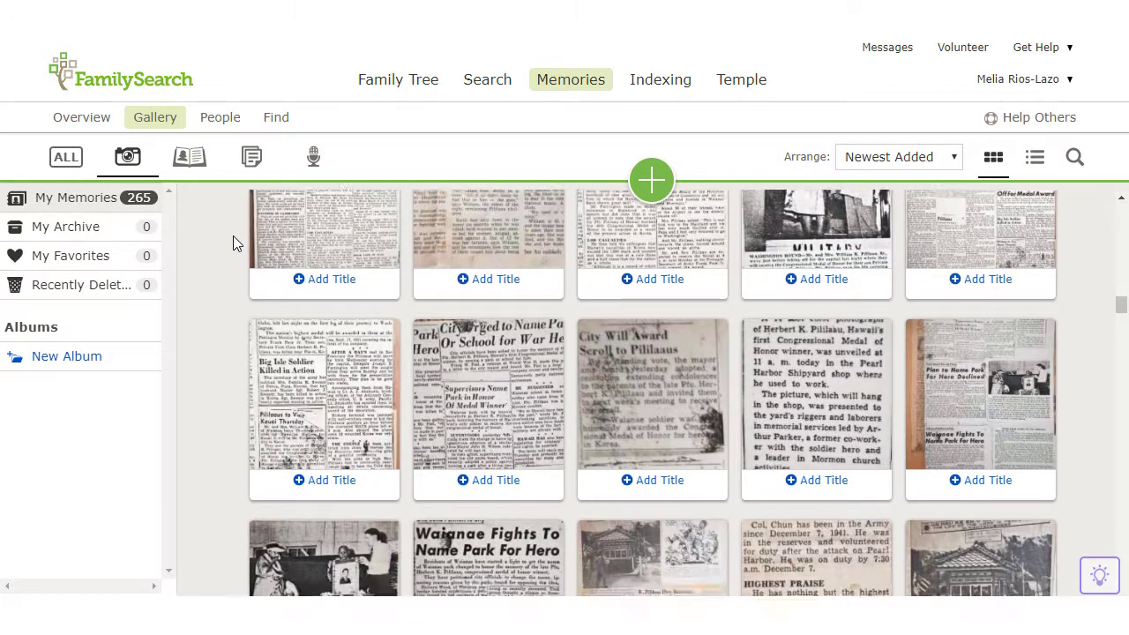
{"action": "scroll", "coordinate": [233, 236], "scroll_direction": "down", "scroll_amount": 2}
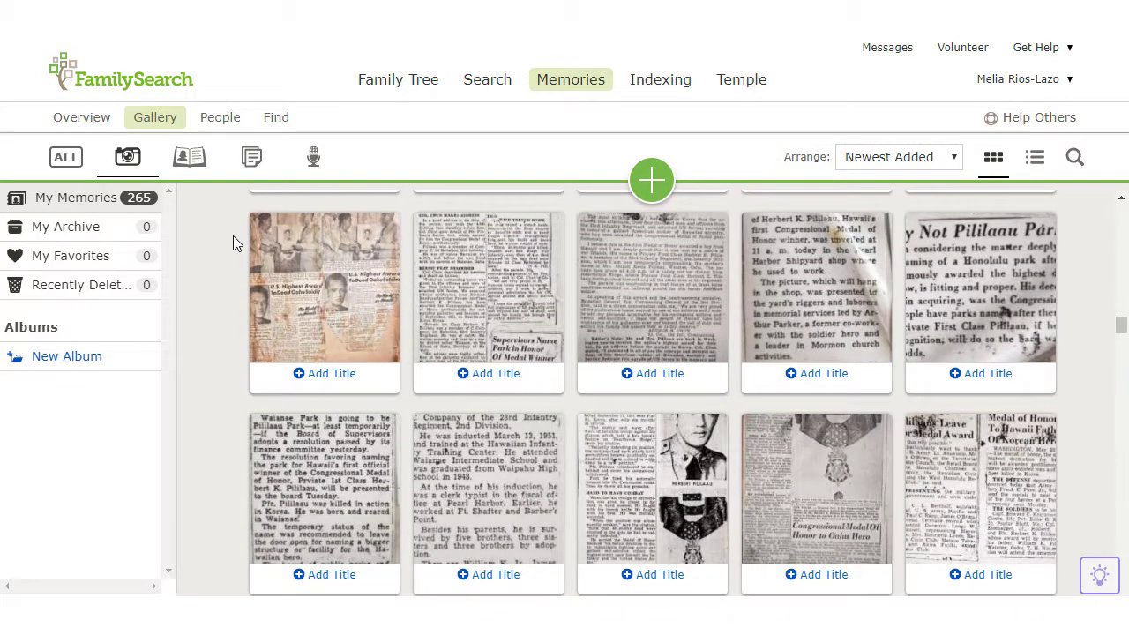
{"action": "scroll", "coordinate": [233, 235], "scroll_direction": "down", "scroll_amount": 2}
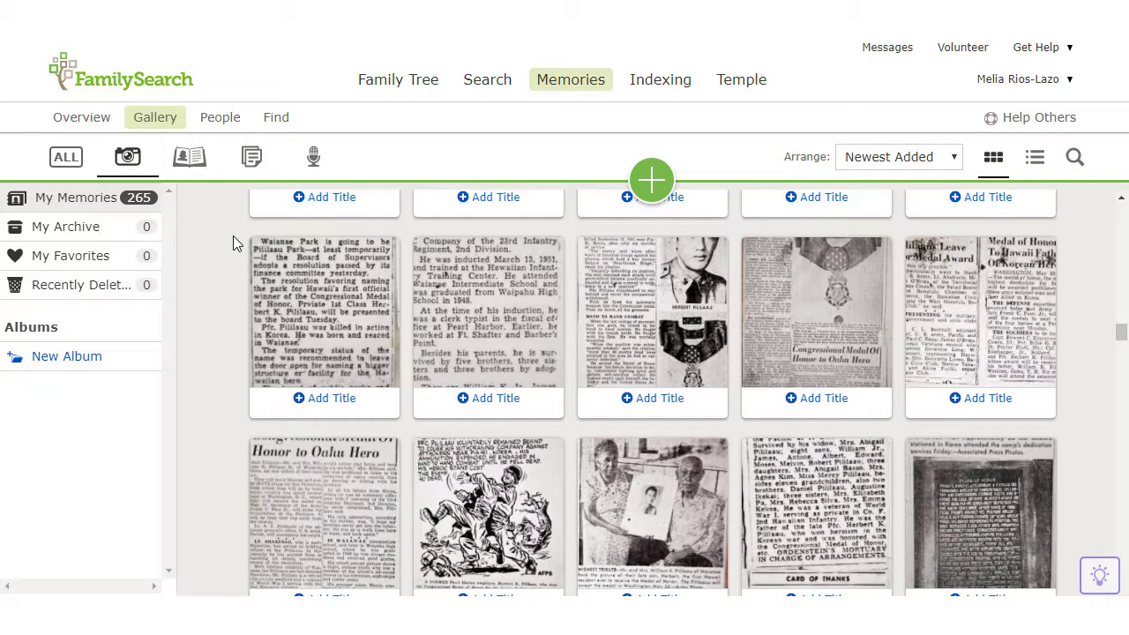
{"action": "scroll", "coordinate": [233, 236], "scroll_direction": "up", "scroll_amount": 4}
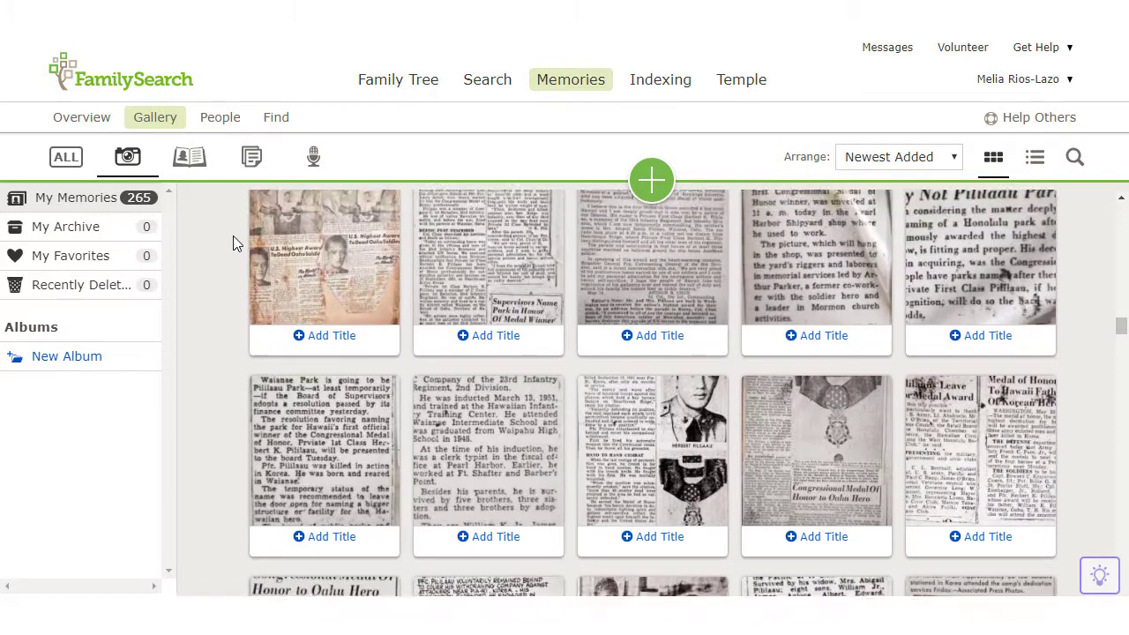
{"action": "scroll", "coordinate": [233, 235], "scroll_direction": "up", "scroll_amount": 6}
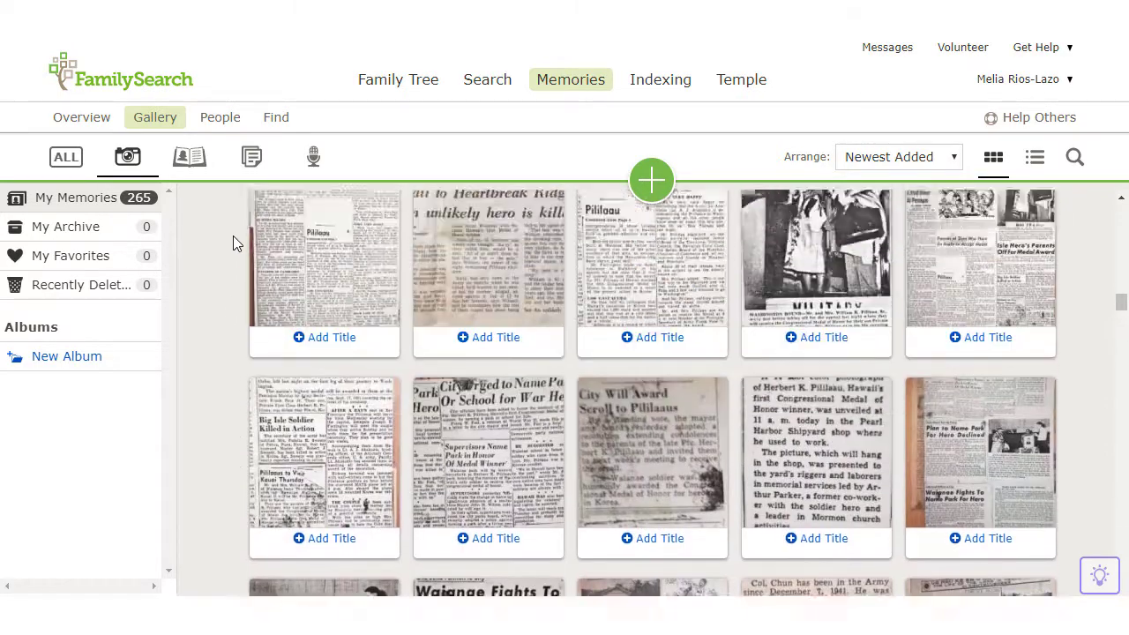
{"action": "scroll", "coordinate": [233, 236], "scroll_direction": "up", "scroll_amount": 4}
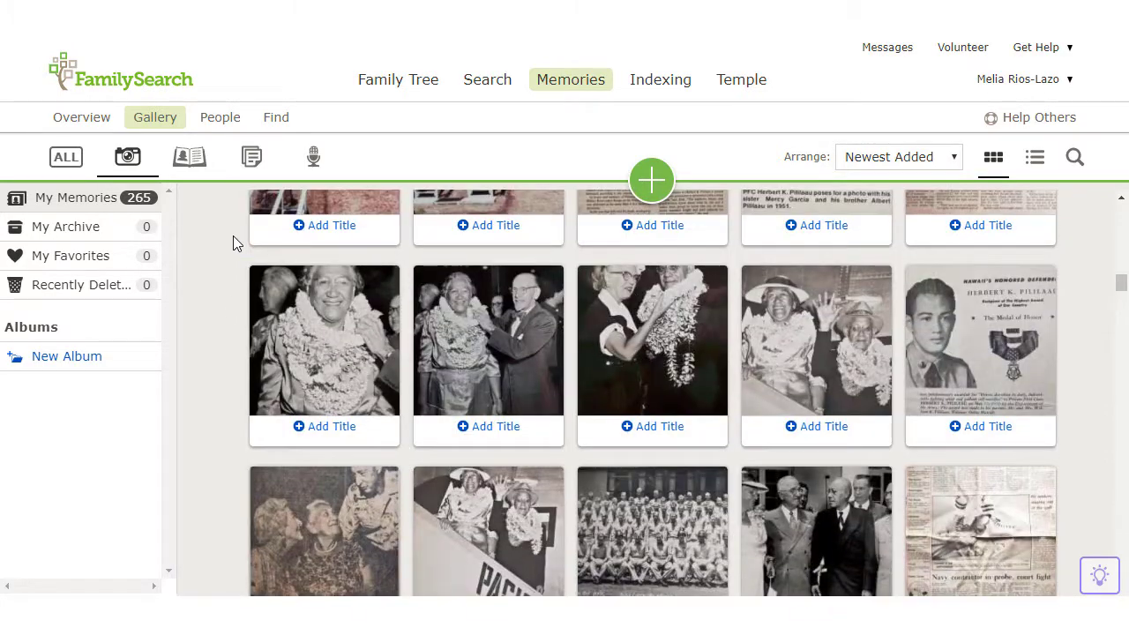
{"action": "scroll", "coordinate": [233, 236], "scroll_direction": "up", "scroll_amount": 7}
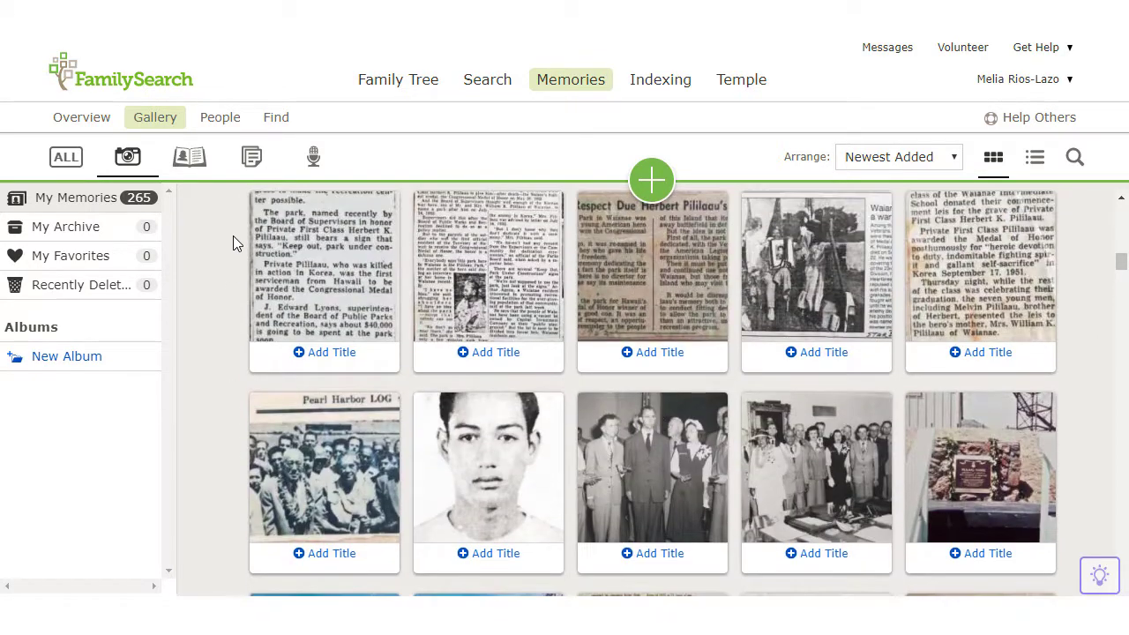
{"action": "scroll", "coordinate": [233, 236], "scroll_direction": "up", "scroll_amount": 8}
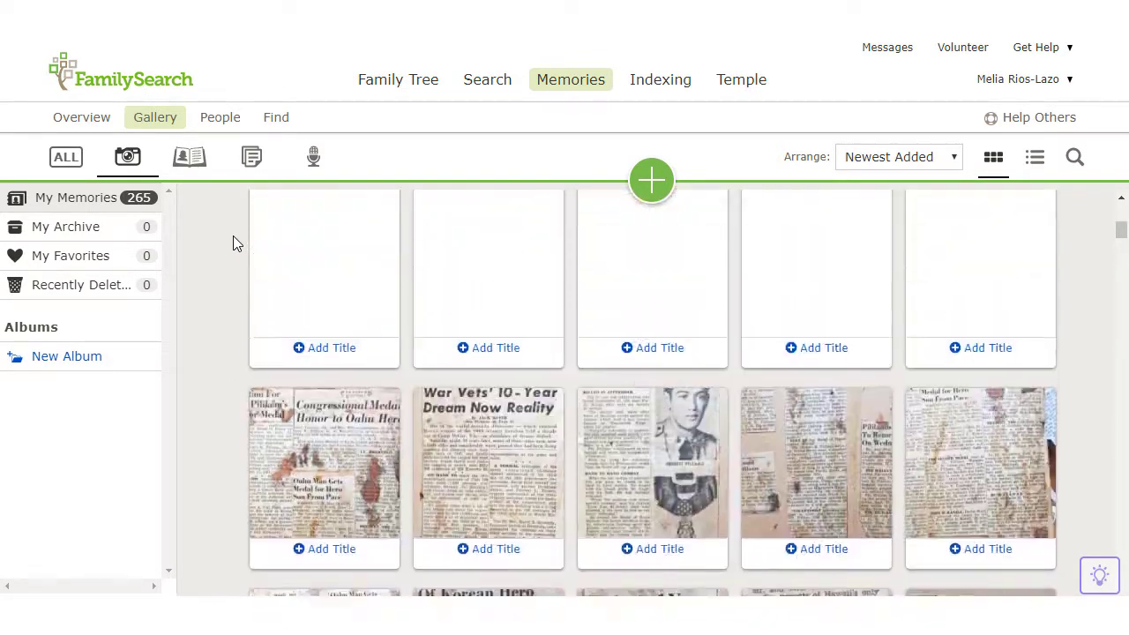
{"action": "scroll", "coordinate": [233, 236], "scroll_direction": "up", "scroll_amount": 6}
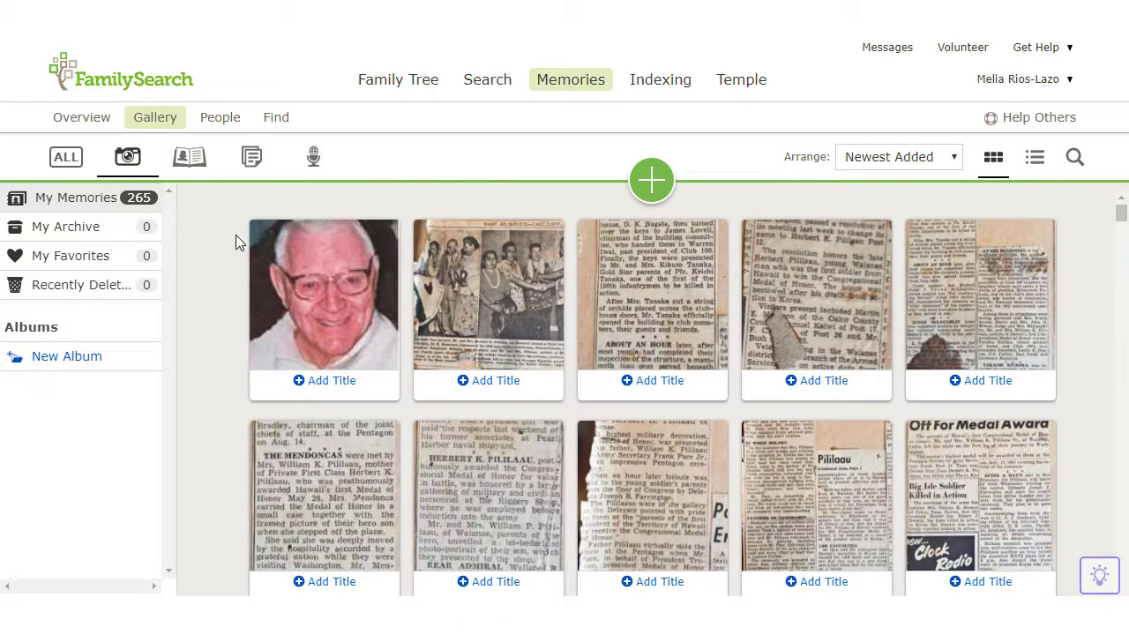
Clear the memory-type filter, go to the Memories People page, and expand the Show dropdown
{"action": "left_click", "coordinate": [67, 157]}
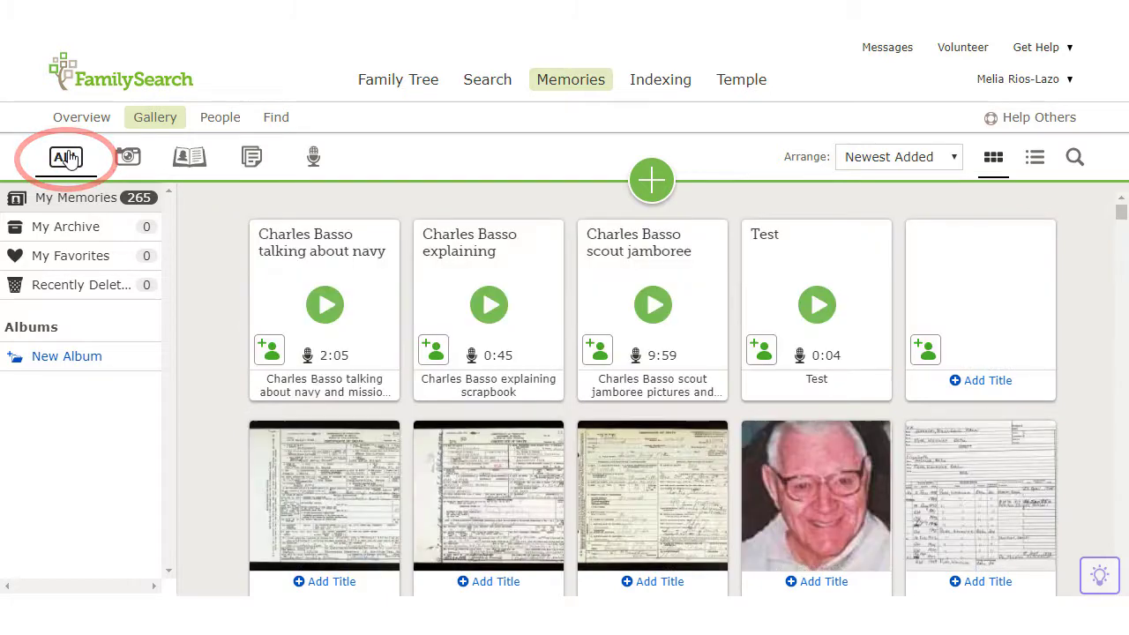
{"action": "left_click", "coordinate": [236, 128]}
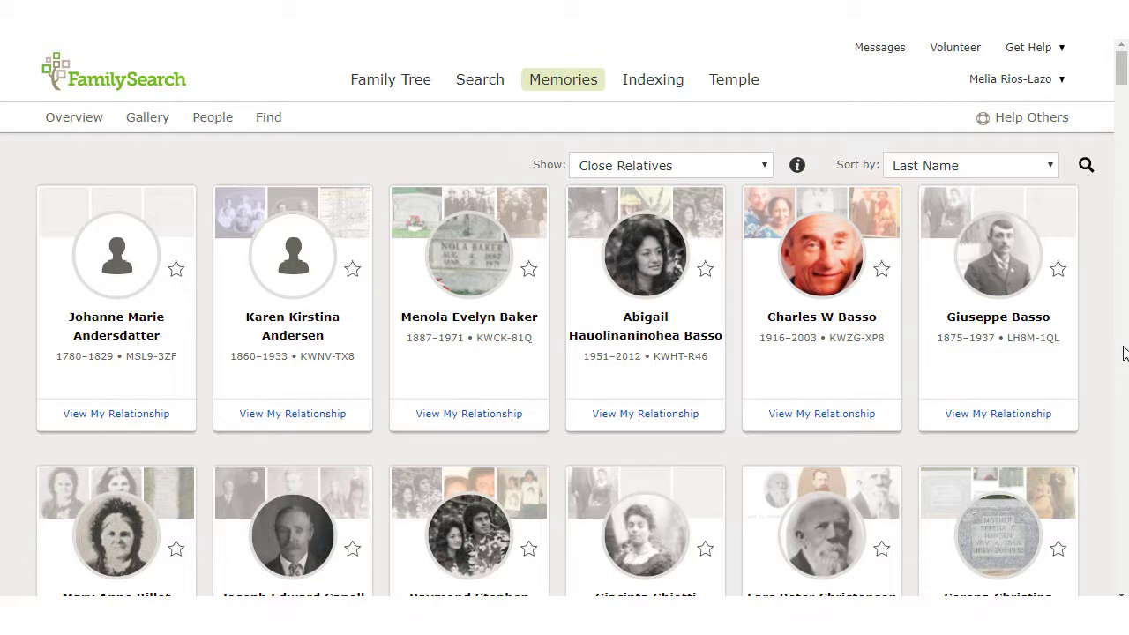
{"action": "scroll", "coordinate": [1123, 352], "scroll_direction": "down", "scroll_amount": 5}
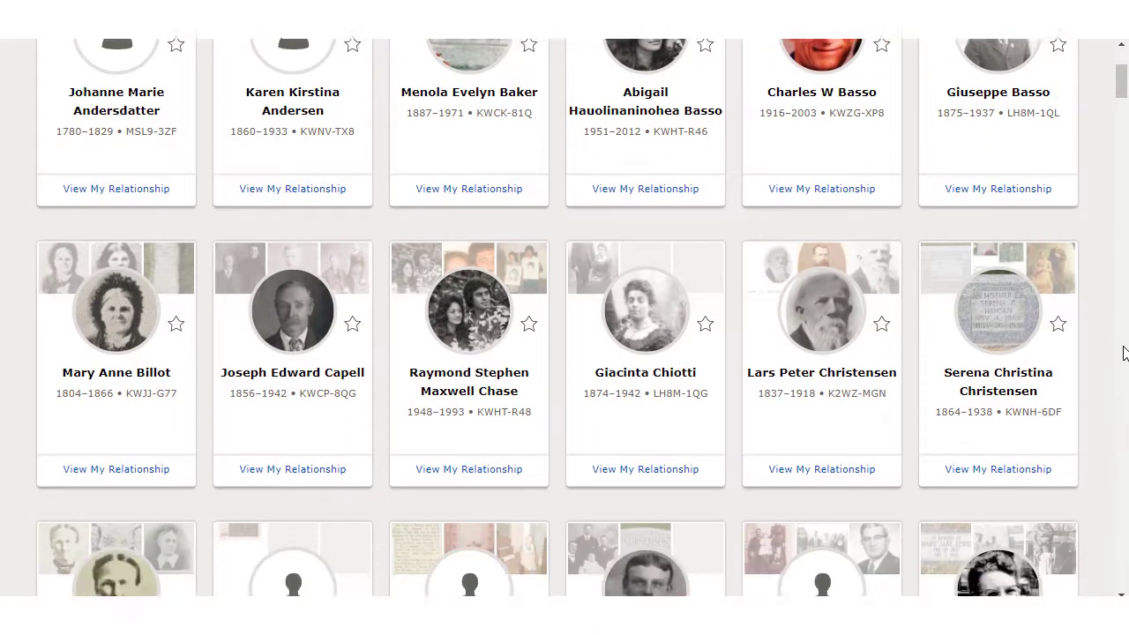
{"action": "left_click", "coordinate": [763, 166]}
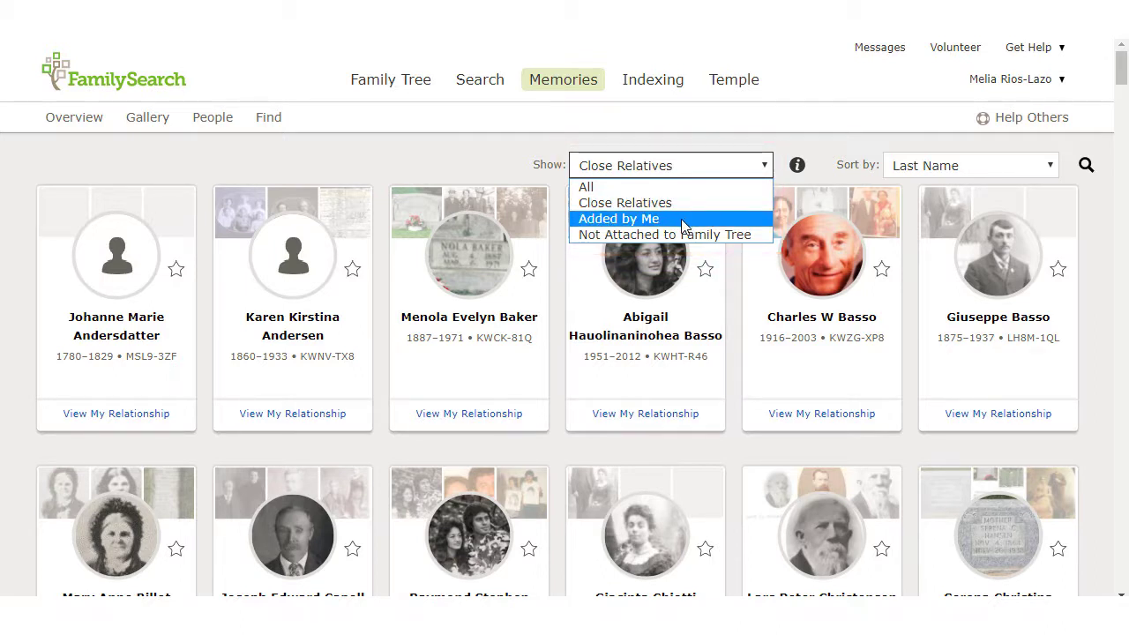
Cycle the Show filter through Added by Me and Not Attached to Family Tree, ending on All
{"action": "left_click", "coordinate": [683, 225]}
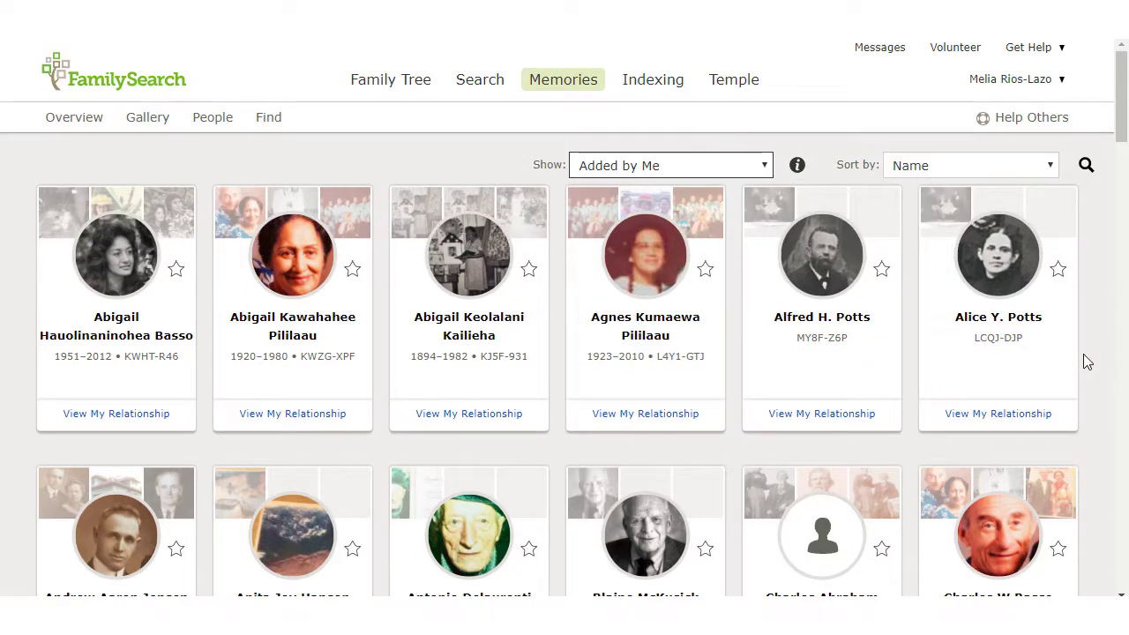
{"action": "scroll", "coordinate": [1087, 362], "scroll_direction": "down", "scroll_amount": 2}
{"action": "scroll", "coordinate": [1086, 362], "scroll_direction": "down", "scroll_amount": 8}
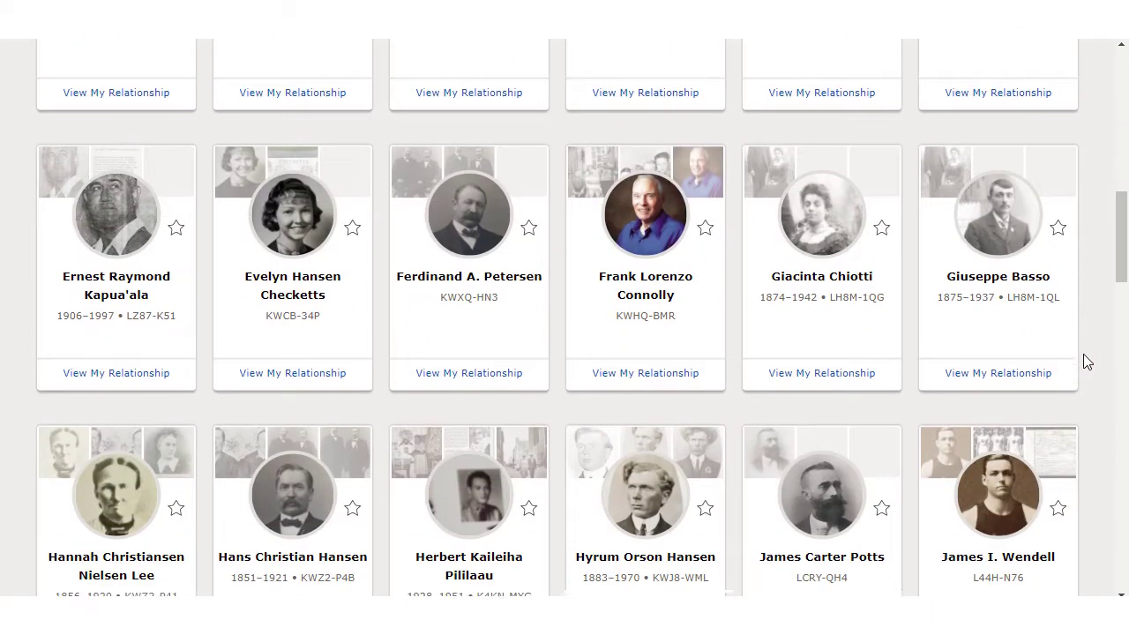
{"action": "scroll", "coordinate": [1087, 362], "scroll_direction": "up", "scroll_amount": 6}
{"action": "scroll", "coordinate": [1087, 361], "scroll_direction": "up", "scroll_amount": 4}
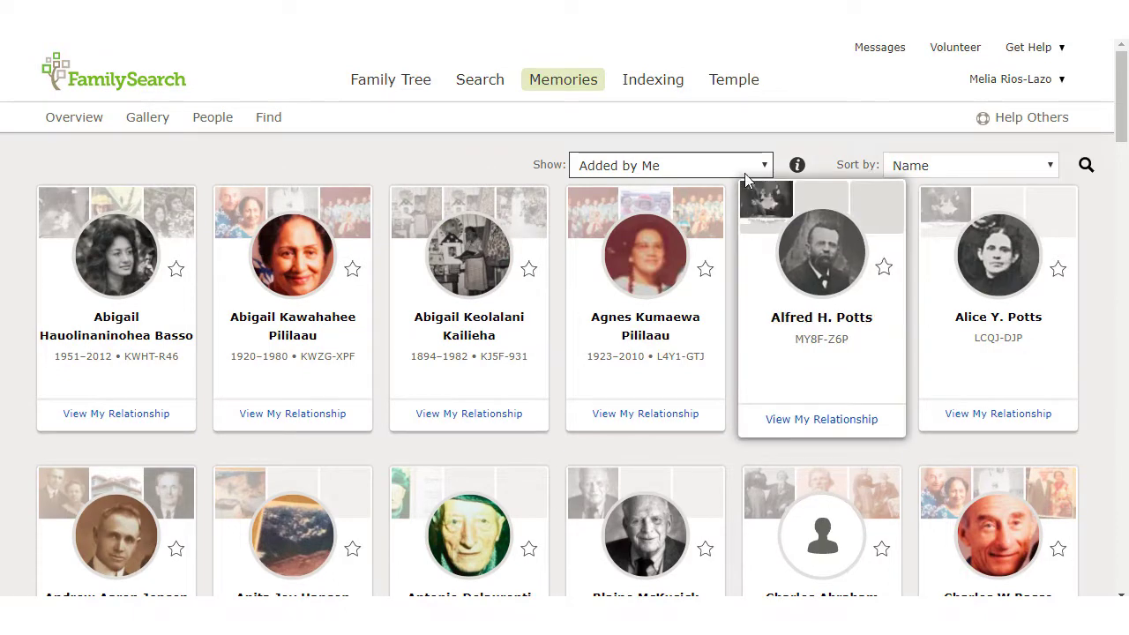
{"action": "left_click", "coordinate": [739, 167]}
{"action": "left_click", "coordinate": [674, 234]}
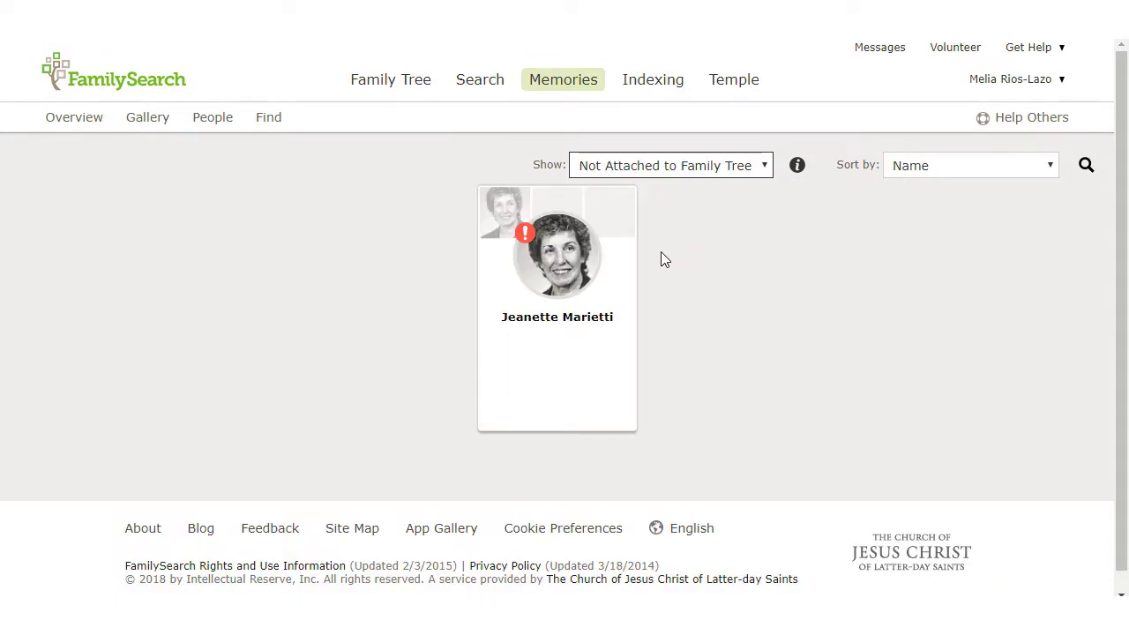
{"action": "left_click", "coordinate": [681, 179]}
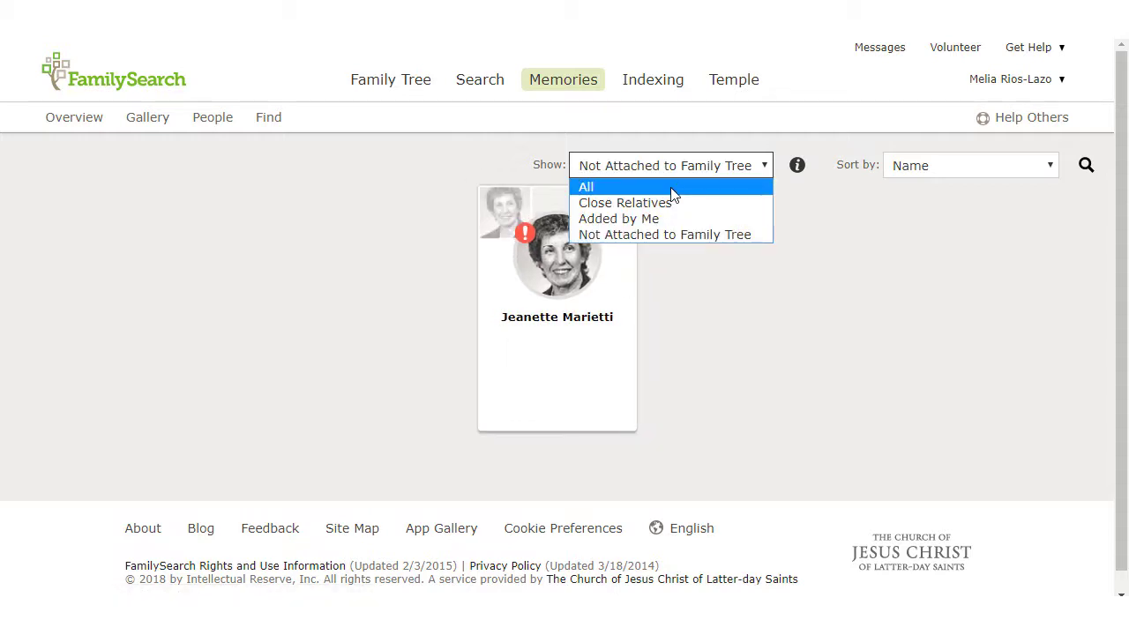
{"action": "left_click", "coordinate": [671, 188]}
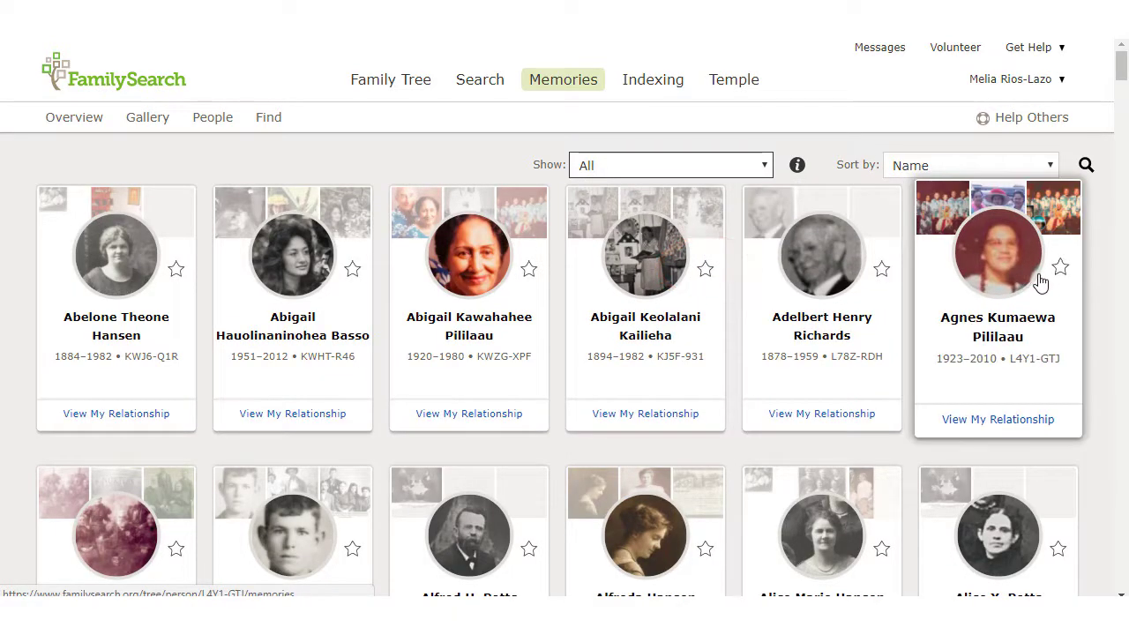
{"action": "left_click", "coordinate": [1063, 292]}
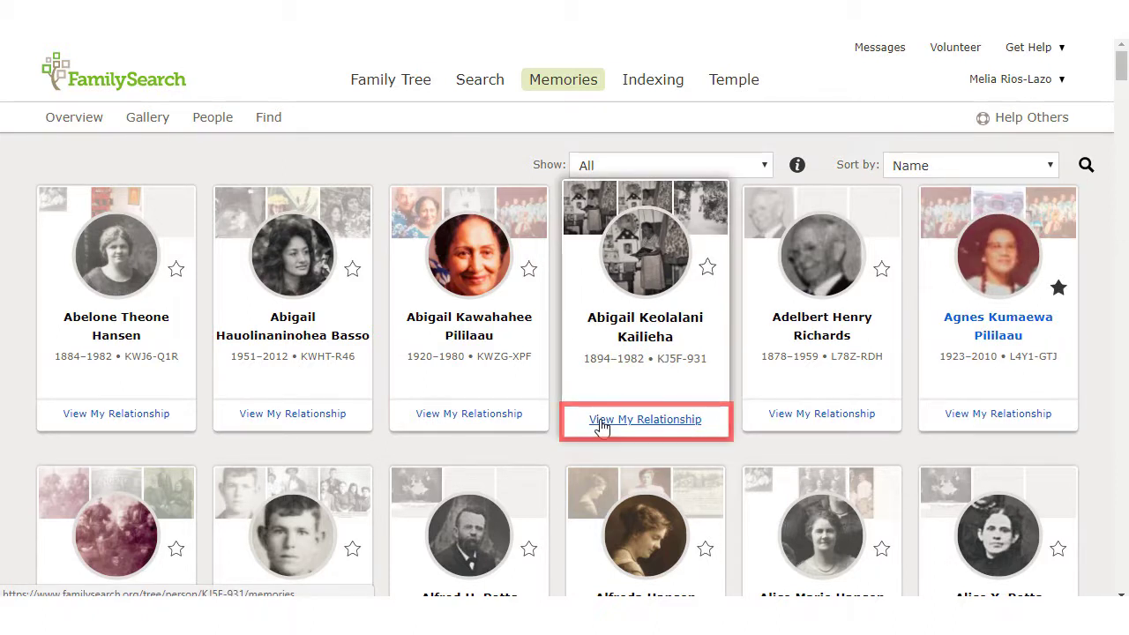
{"action": "left_click", "coordinate": [1028, 166]}
{"action": "left_click", "coordinate": [1031, 204]}
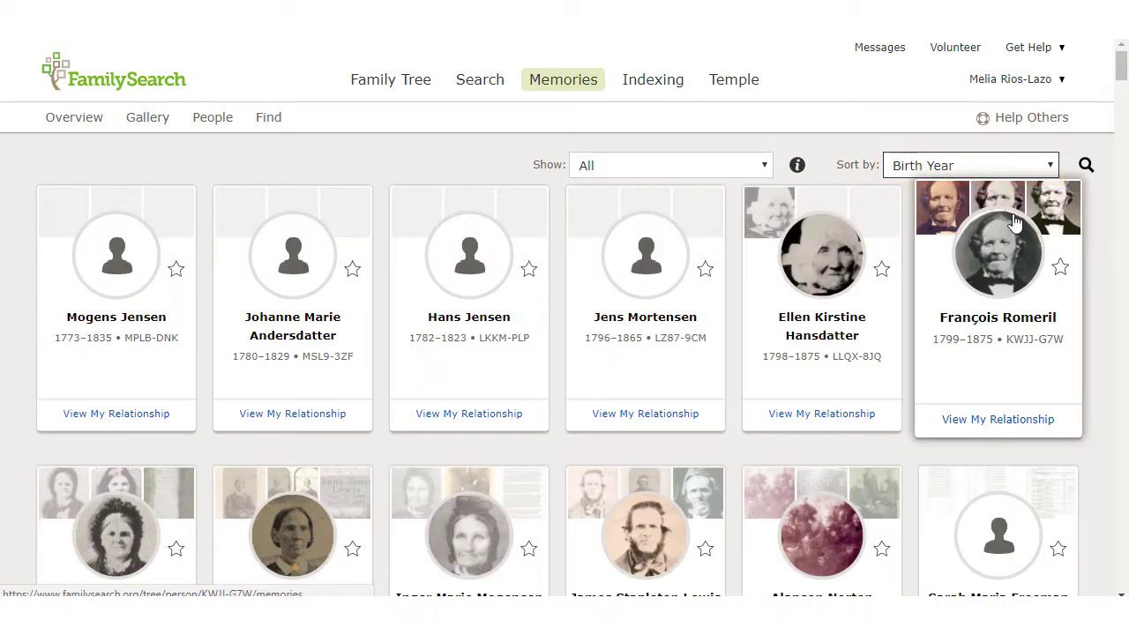
Re-sort the people cards by Name, bring up the search box, and return to Gallery
{"action": "scroll", "coordinate": [990, 291], "scroll_direction": "down", "scroll_amount": 10}
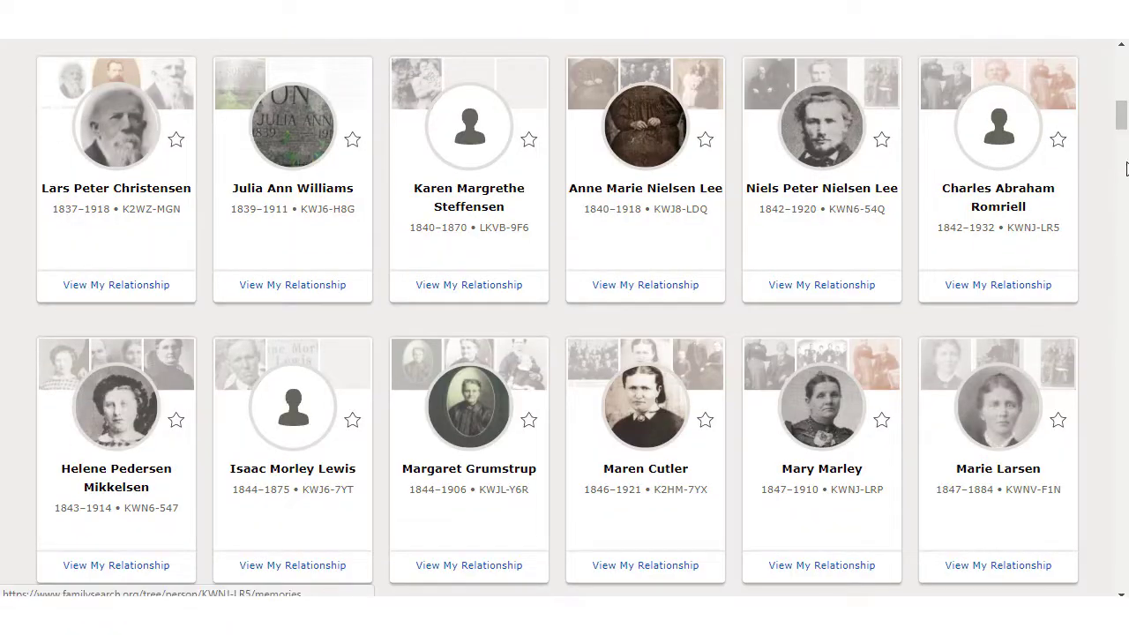
{"action": "left_click_drag", "start_coordinate": [1124, 115], "coordinate": [1126, 53]}
{"action": "left_click", "coordinate": [1017, 166]}
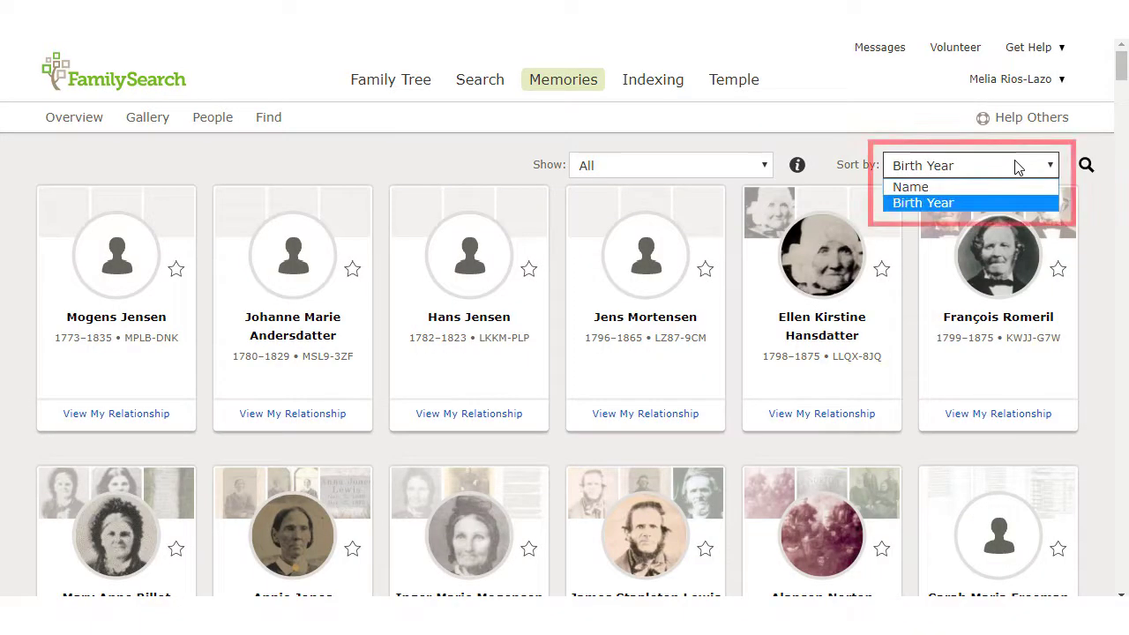
{"action": "left_click", "coordinate": [1004, 187]}
{"action": "left_click", "coordinate": [1085, 166]}
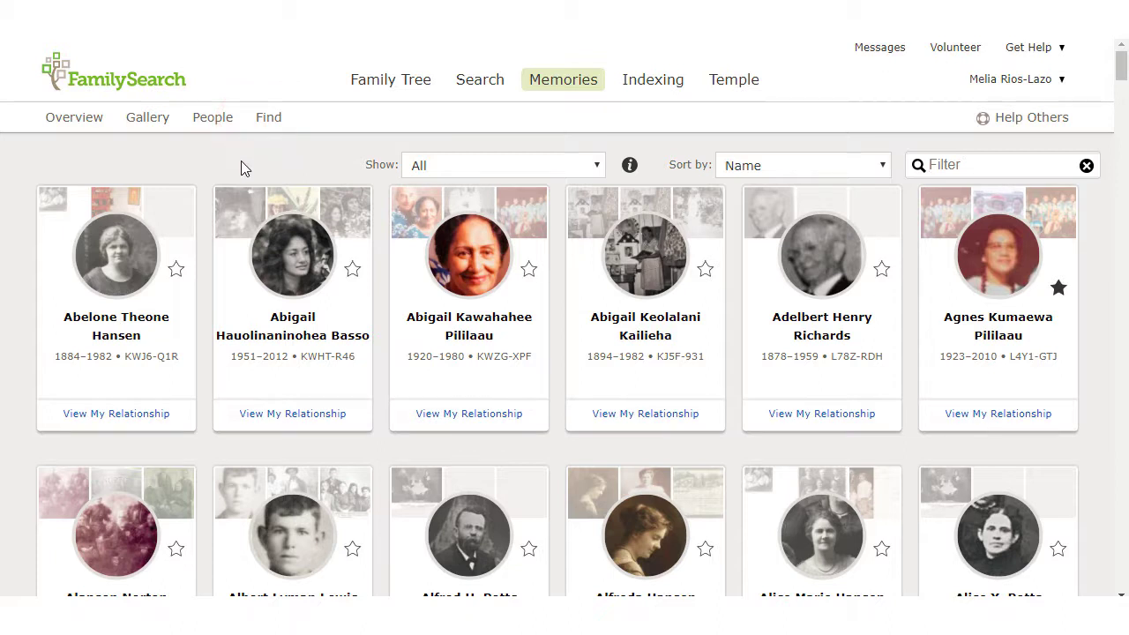
{"action": "left_click", "coordinate": [163, 130]}
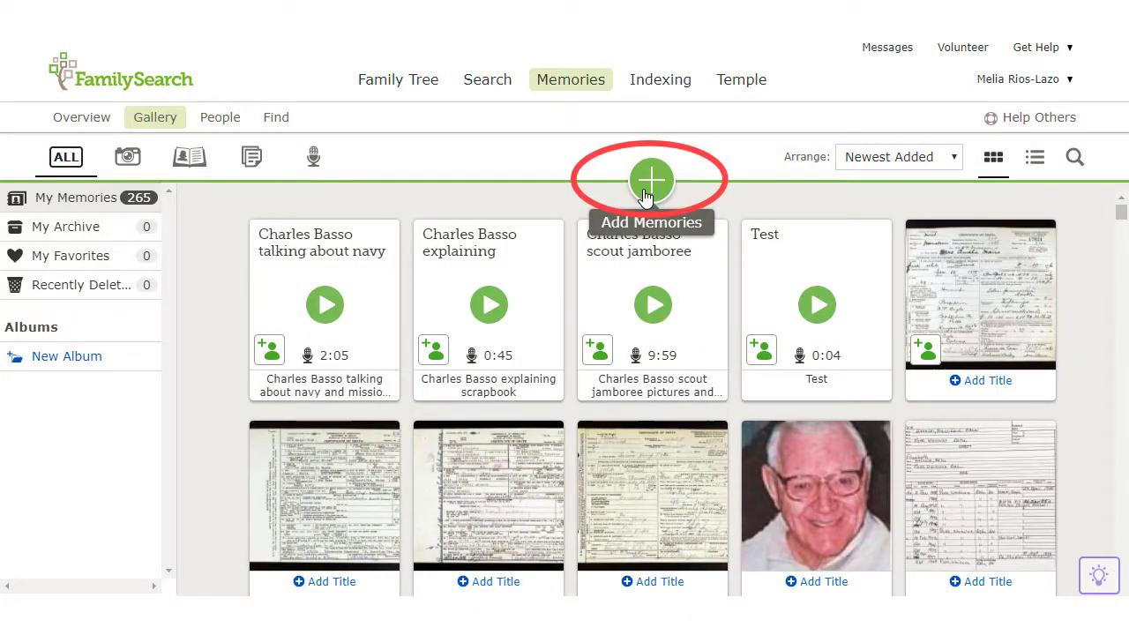
Add a new memory from the Basso Italian picture file and accept the submission agreement
{"action": "left_click", "coordinate": [646, 189]}
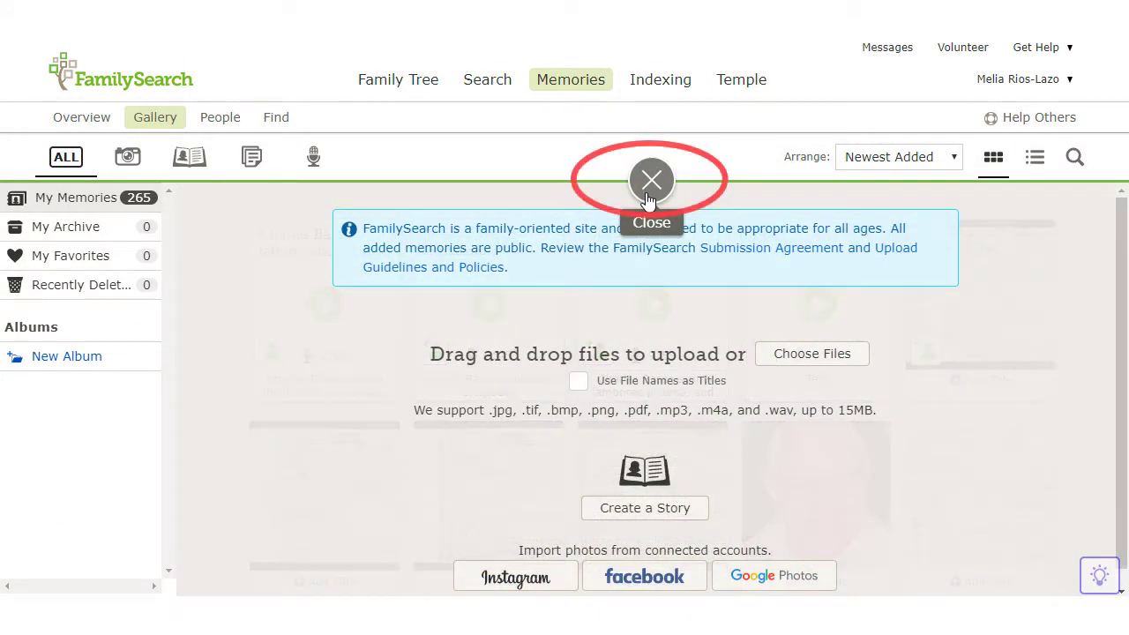
{"action": "left_click", "coordinate": [811, 367]}
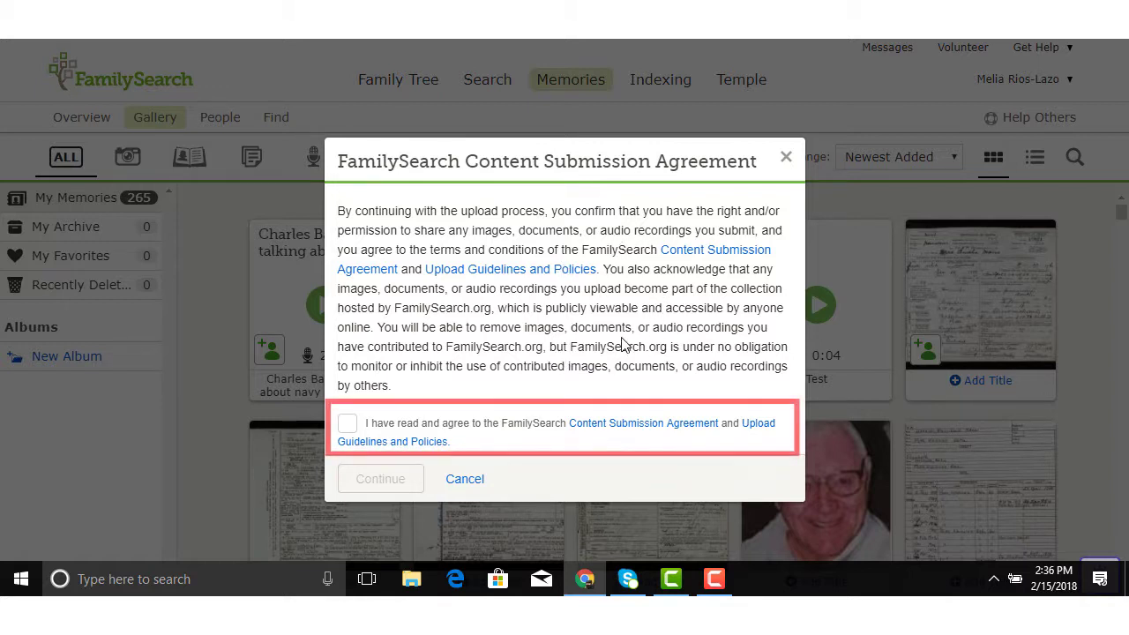
{"action": "left_click", "coordinate": [347, 424]}
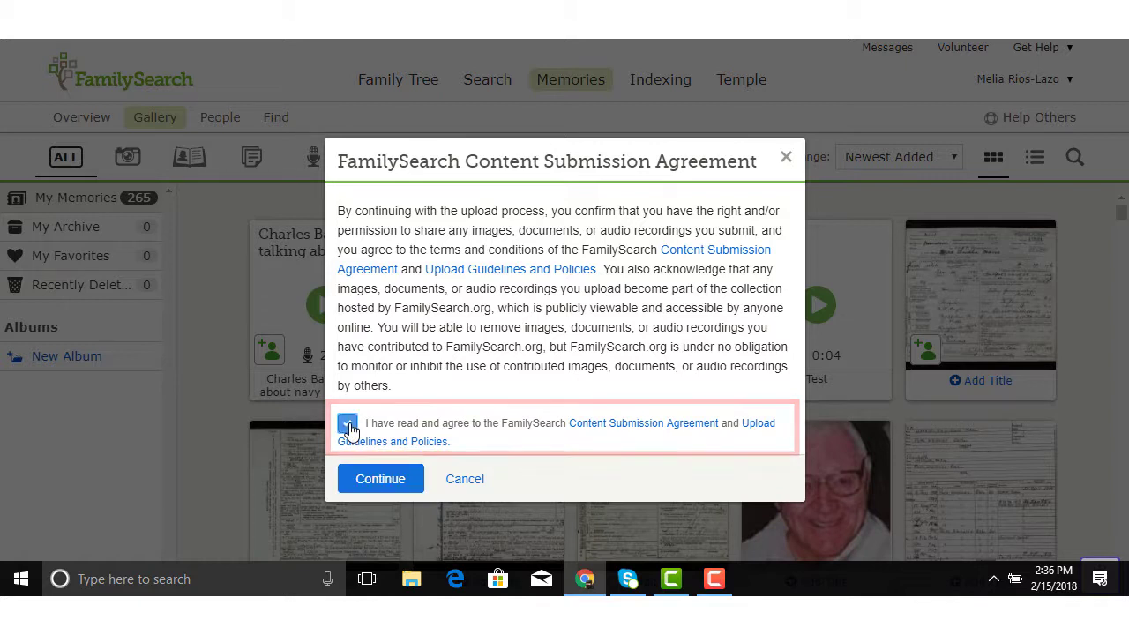
{"action": "left_click", "coordinate": [387, 484]}
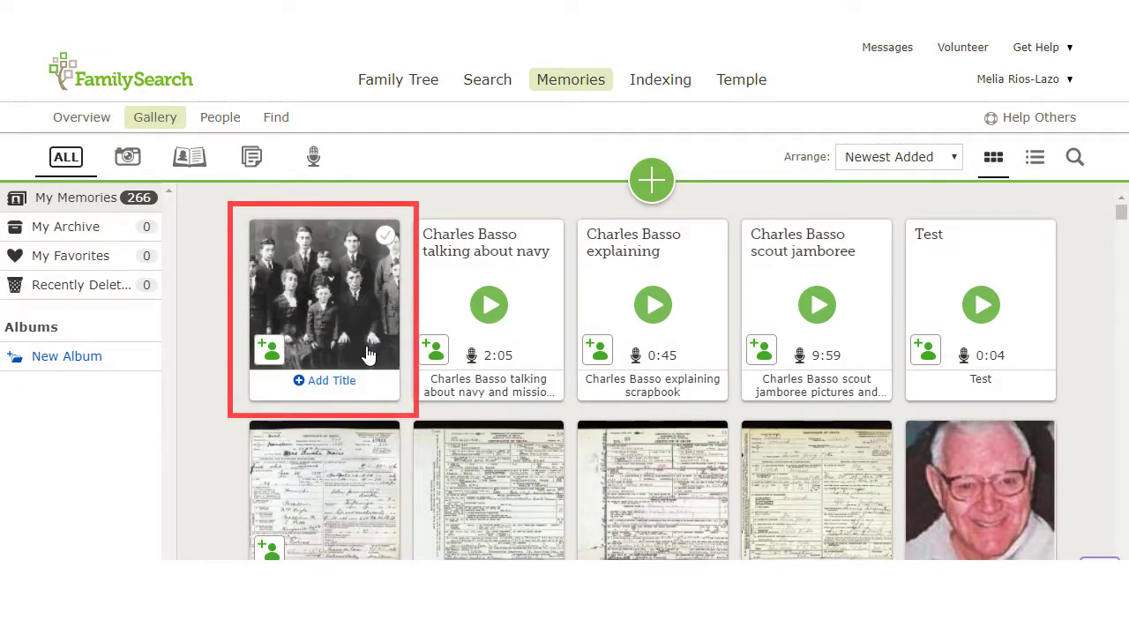
{"action": "left_click", "coordinate": [335, 291]}
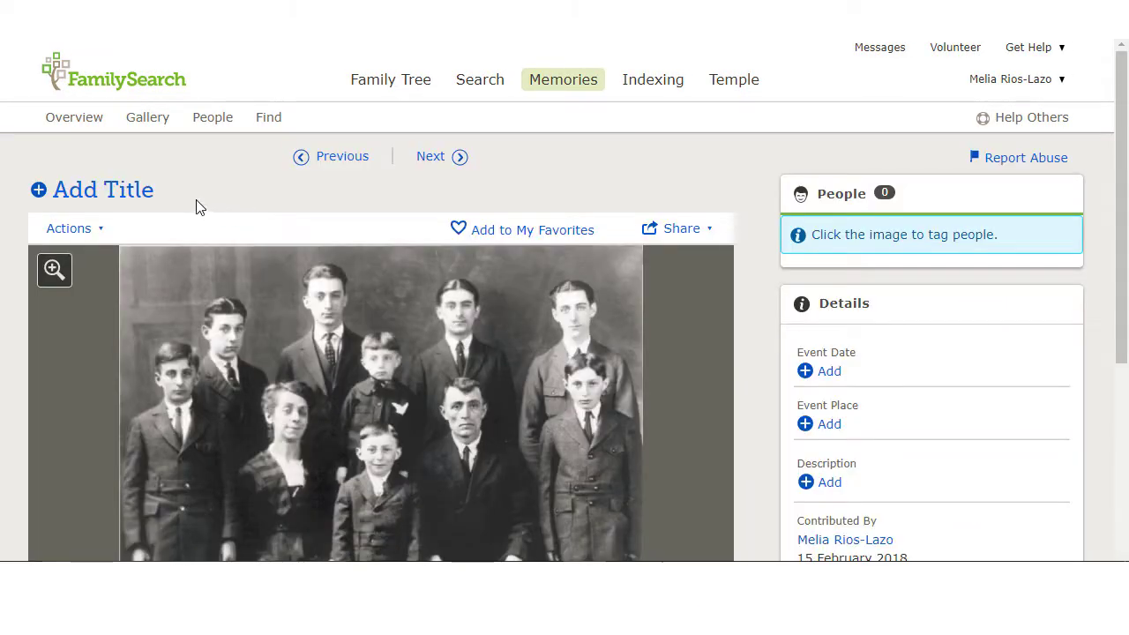
{"action": "left_click", "coordinate": [116, 193]}
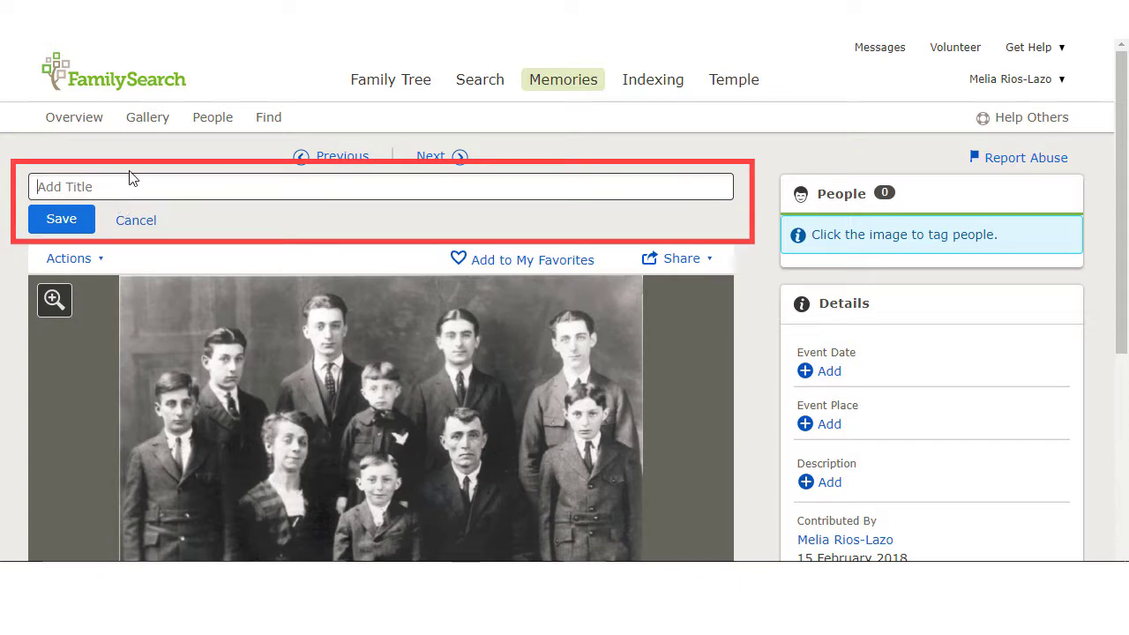
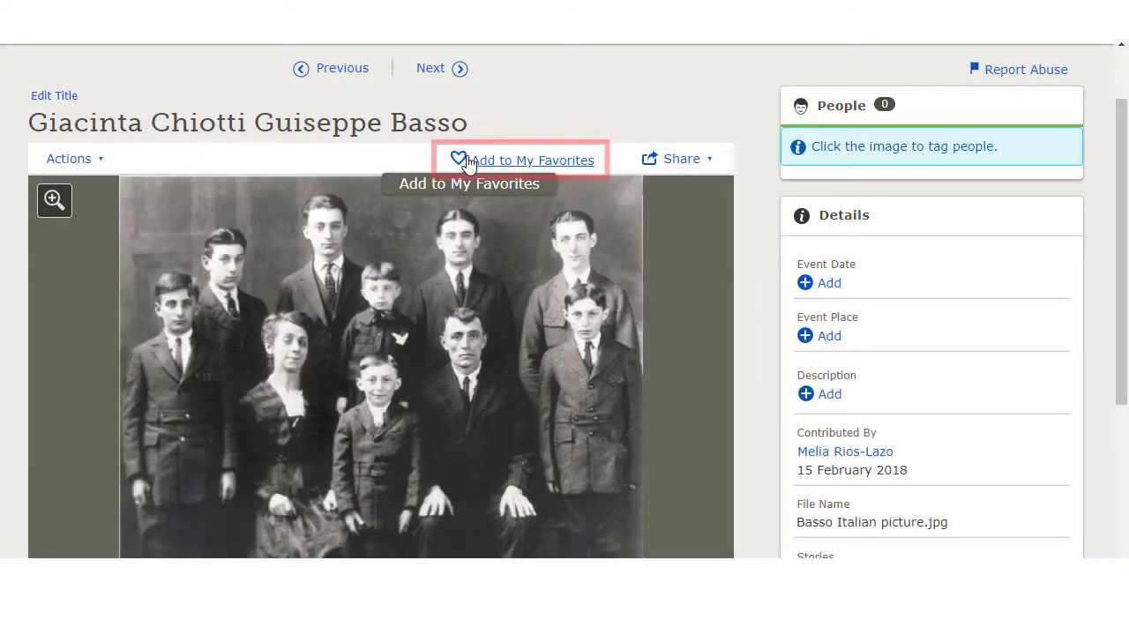
Look over the photo's Share and Actions menus, then close them
{"action": "left_click", "coordinate": [712, 160]}
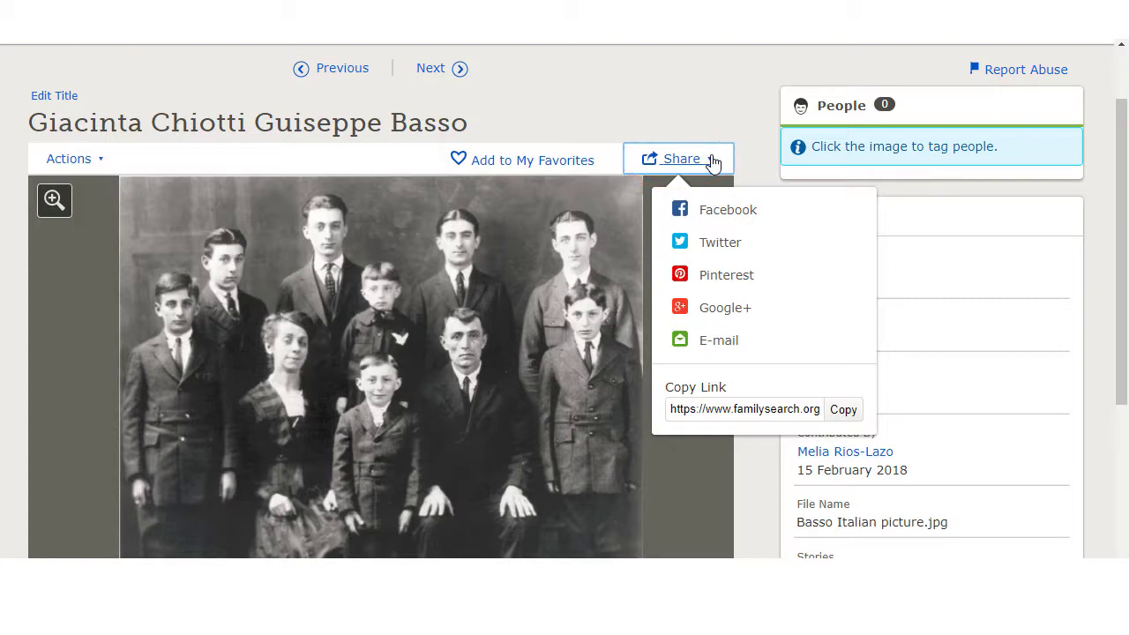
{"action": "left_click", "coordinate": [107, 160]}
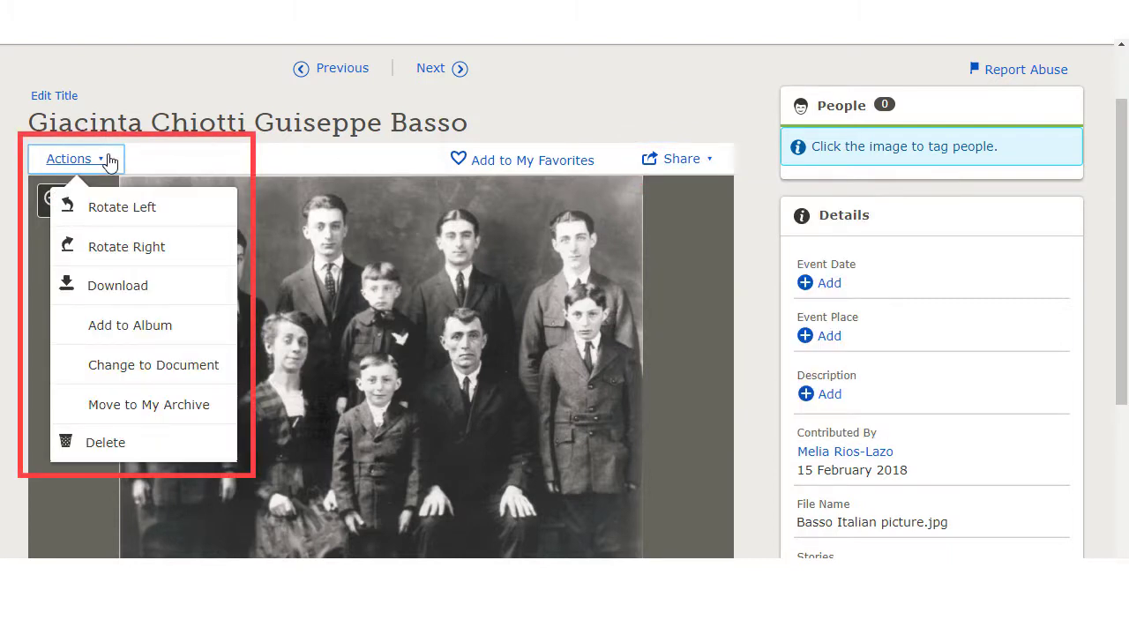
{"action": "left_click", "coordinate": [754, 179]}
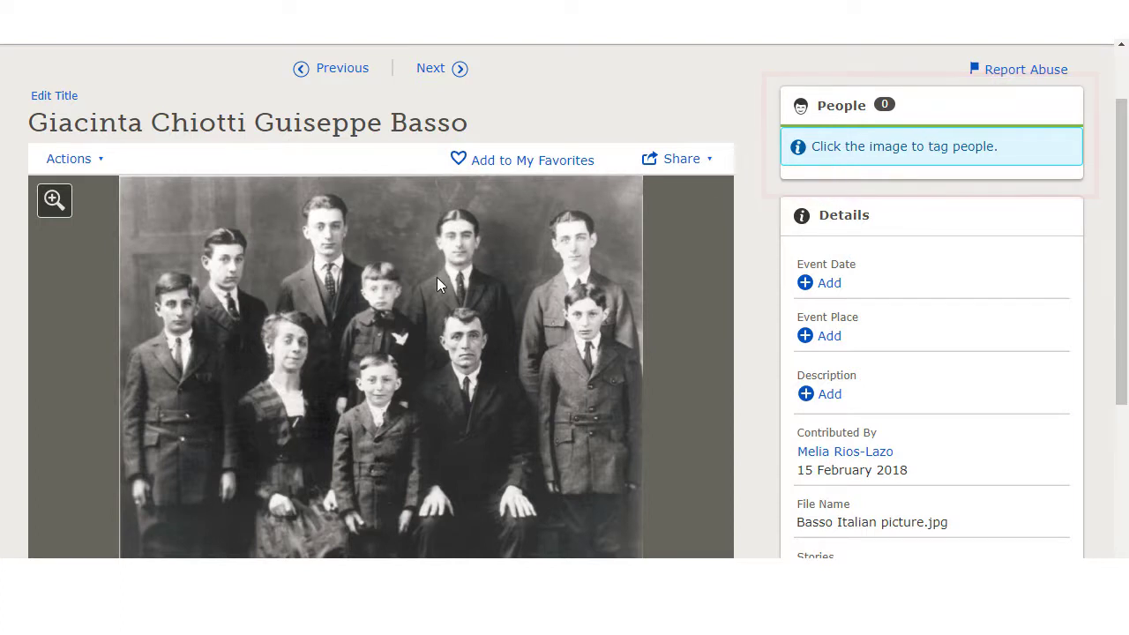
{"action": "scroll", "coordinate": [437, 277], "scroll_direction": "down", "scroll_amount": 1}
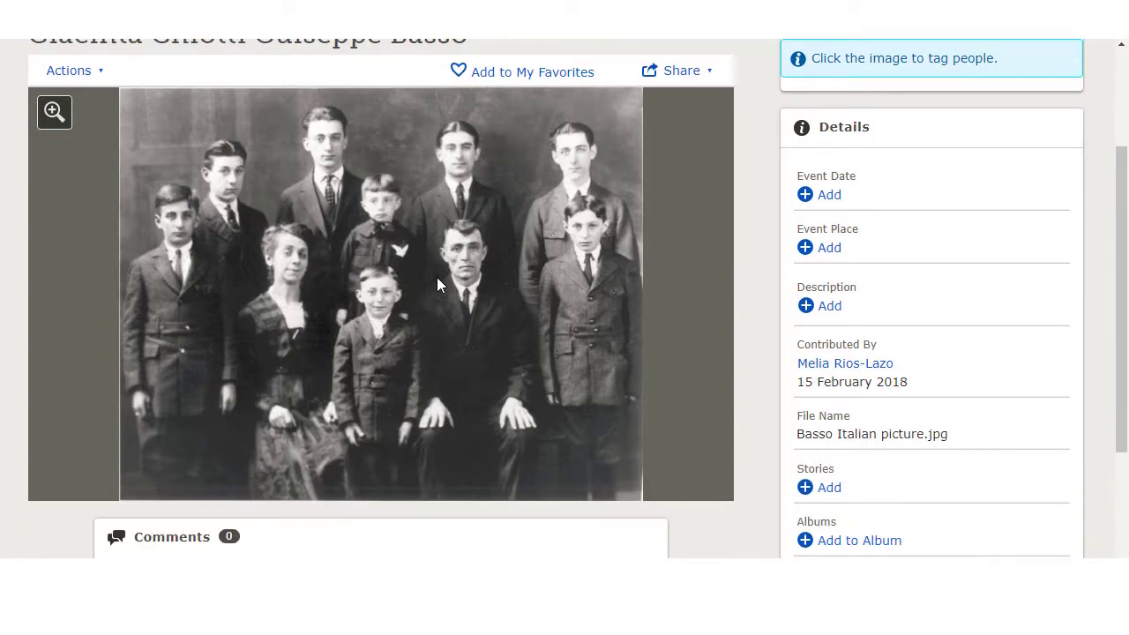
{"action": "left_click", "coordinate": [285, 255]}
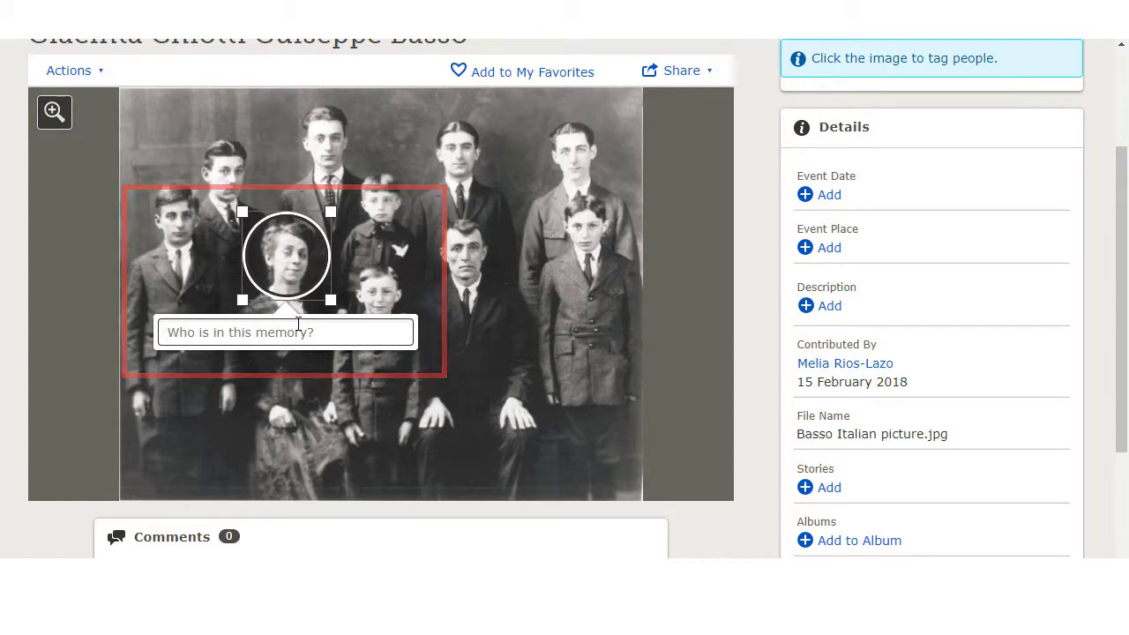
{"action": "type", "text": "Giacin"}
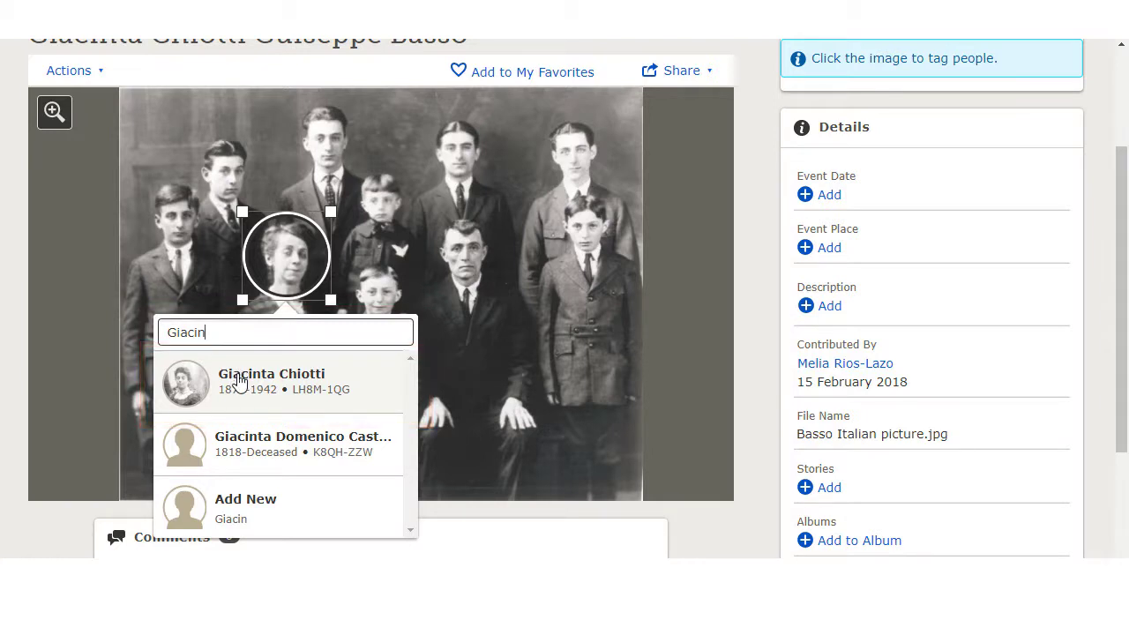
{"action": "left_click", "coordinate": [240, 379]}
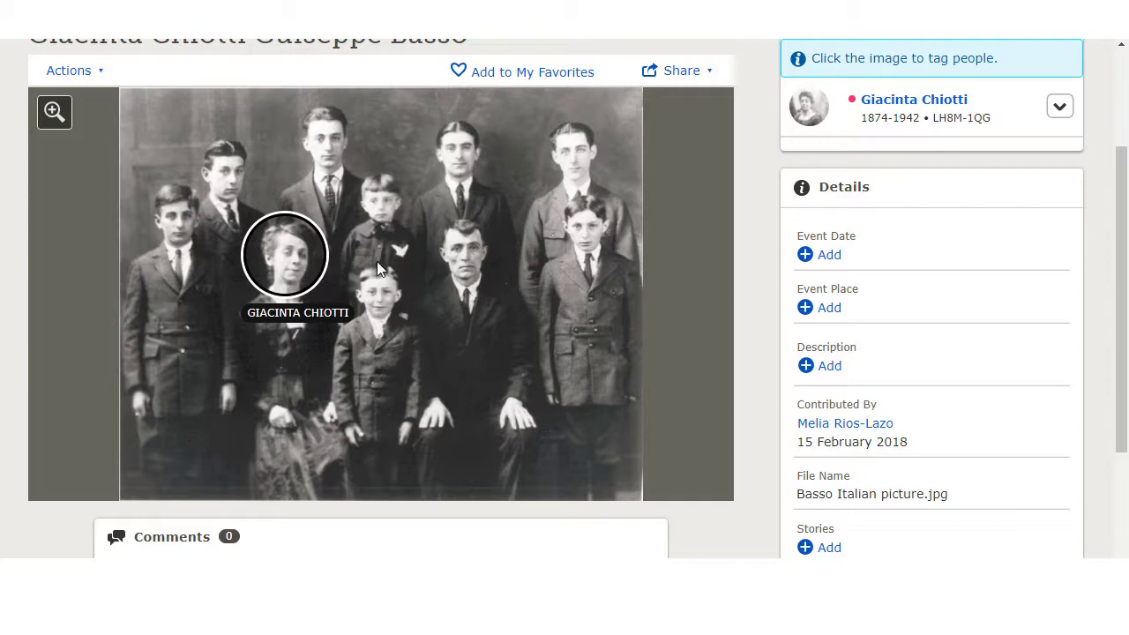
{"action": "left_click", "coordinate": [463, 251]}
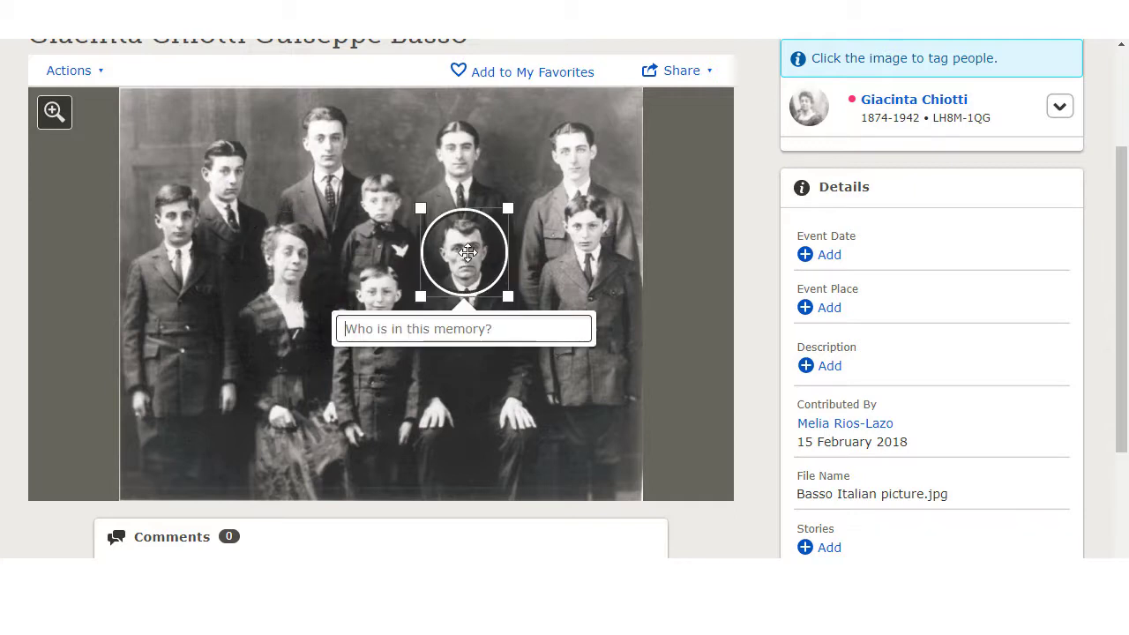
{"action": "type", "text": "guis"}
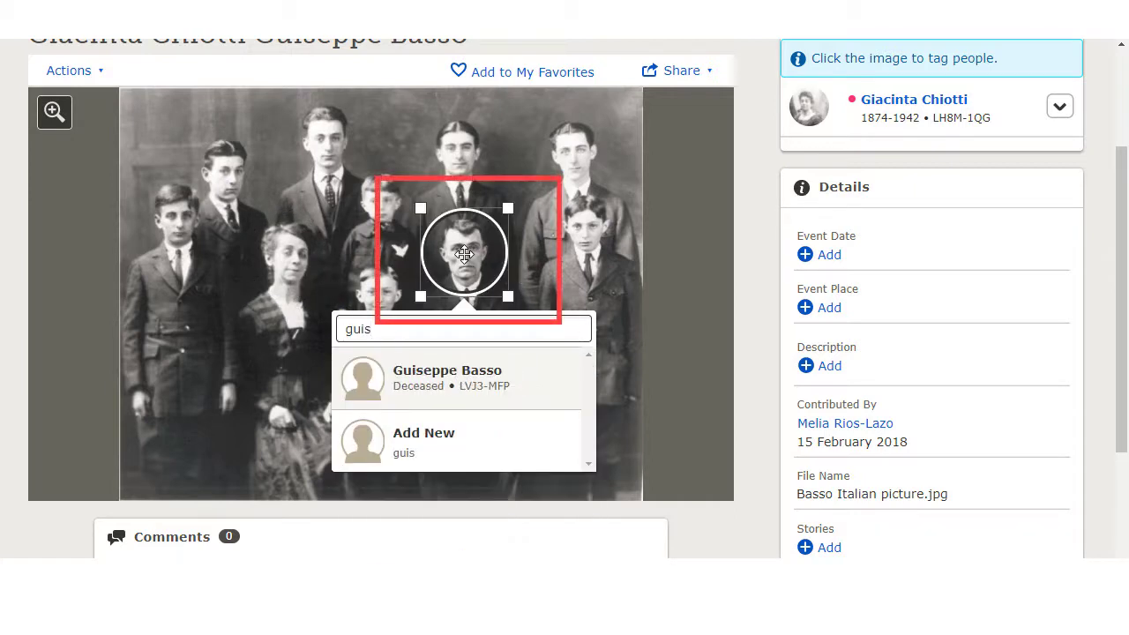
{"action": "type", "text": "eppe"}
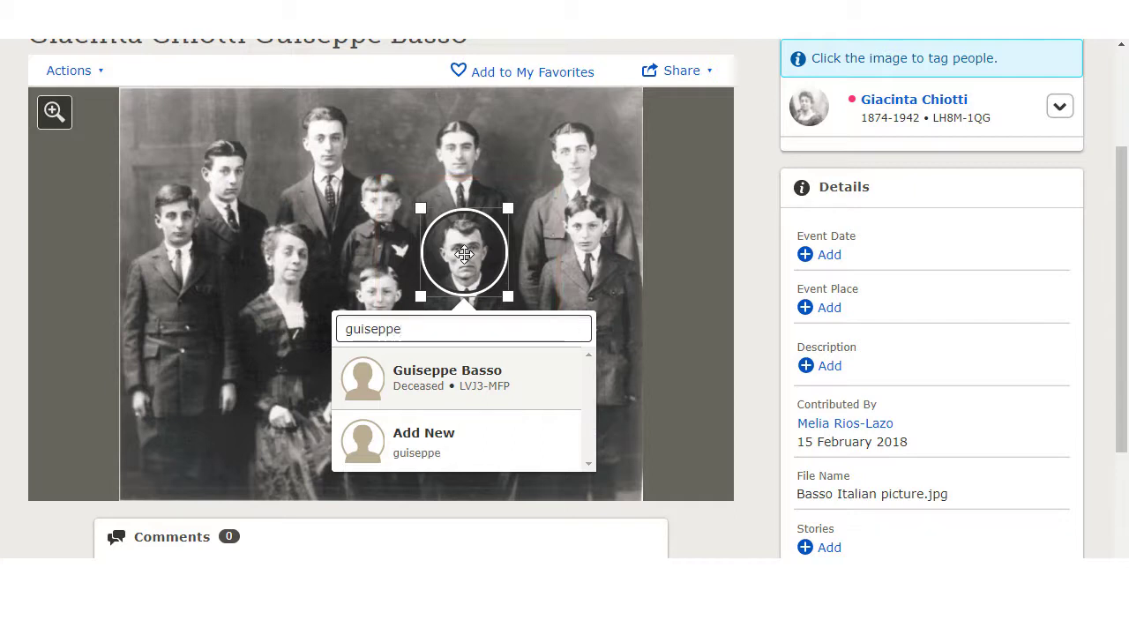
{"action": "left_click_drag", "start_coordinate": [446, 331], "coordinate": [334, 328]}
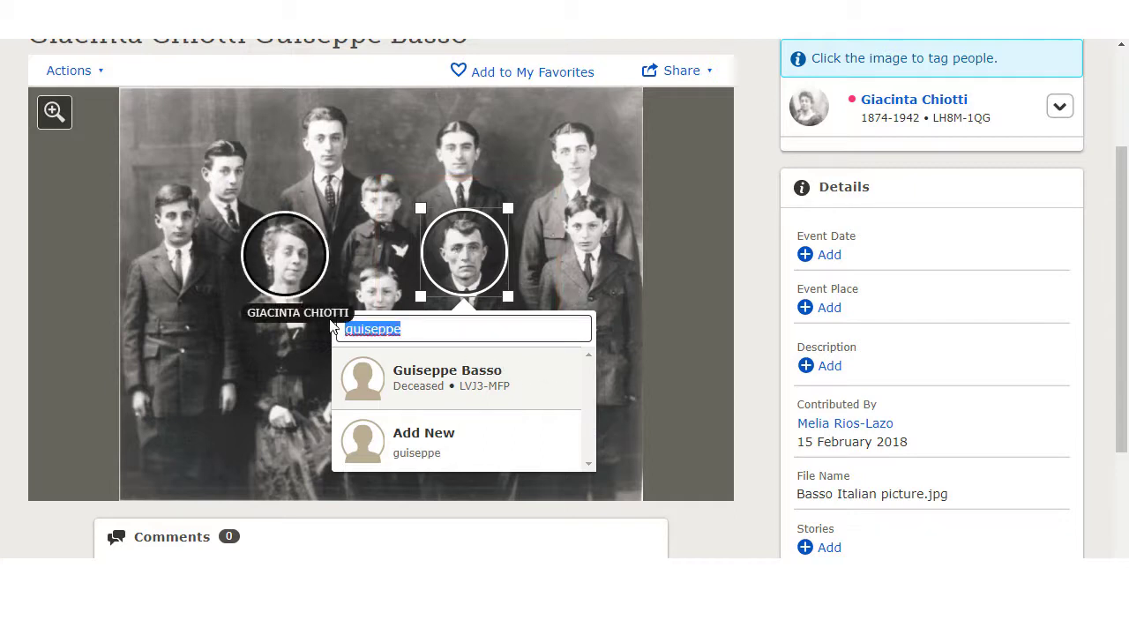
{"action": "type", "text": "giu"}
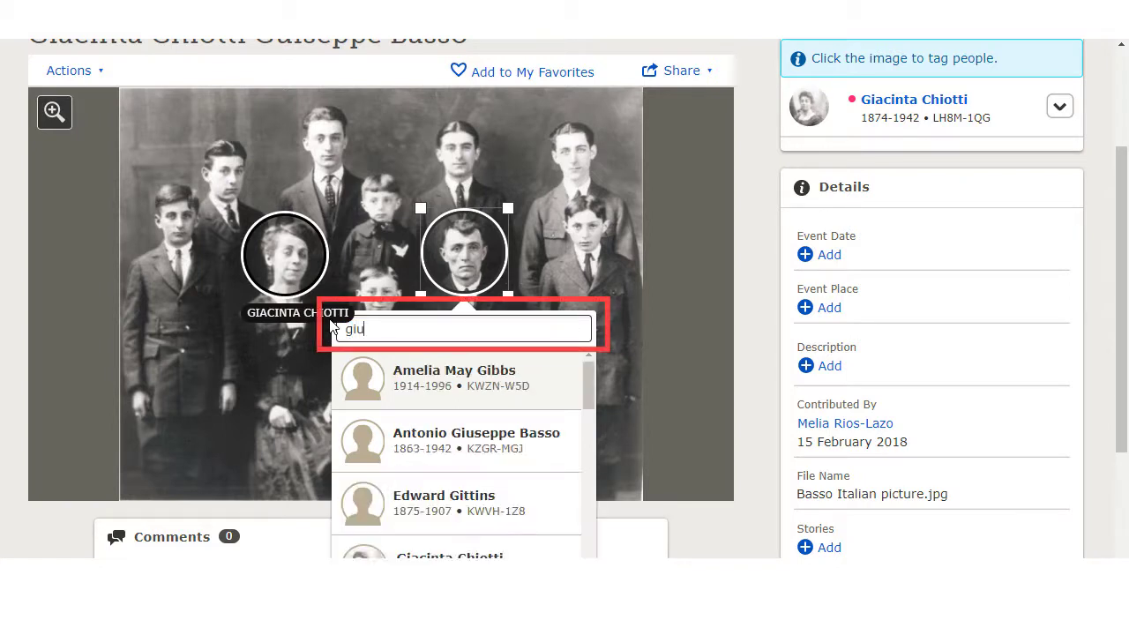
{"action": "type", "text": "seppe"}
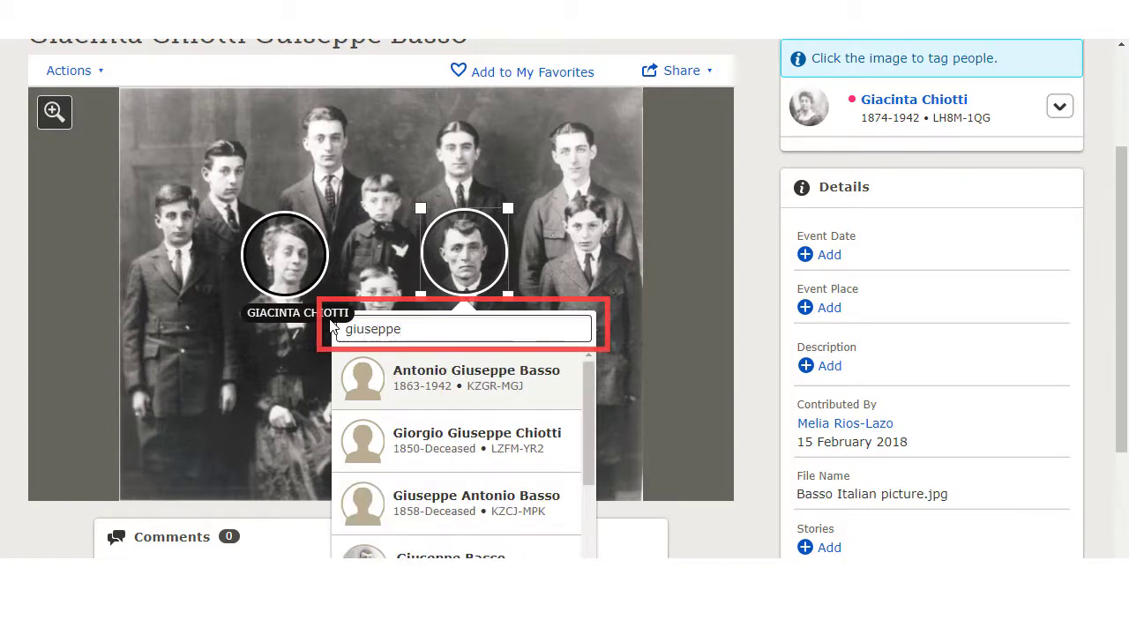
{"action": "scroll", "coordinate": [435, 472], "scroll_direction": "down", "scroll_amount": 1}
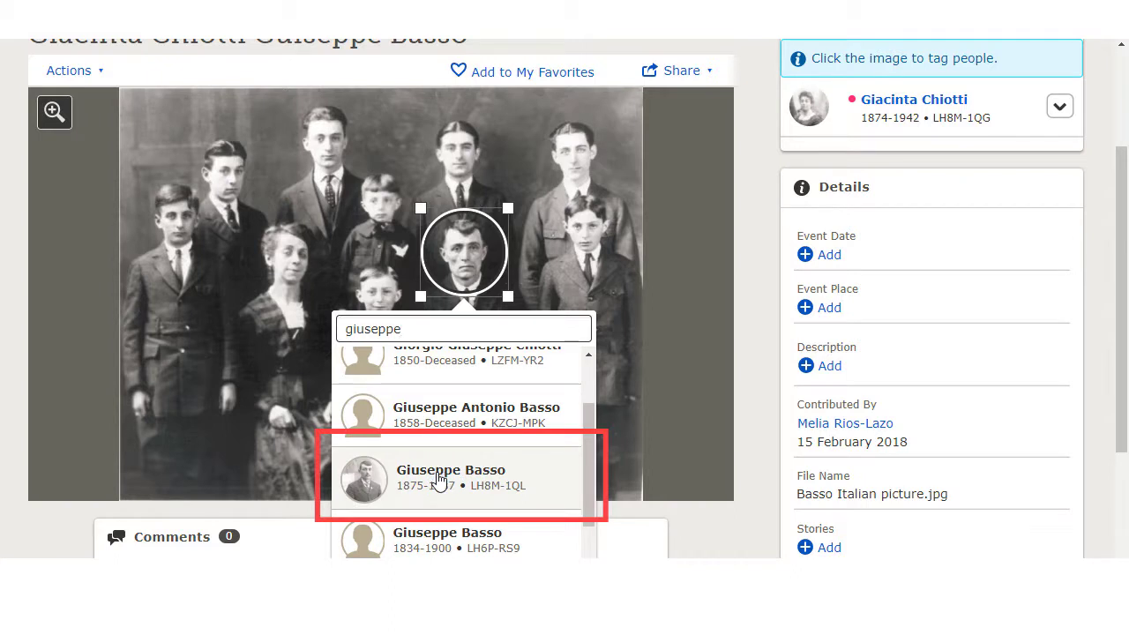
{"action": "left_click", "coordinate": [438, 477]}
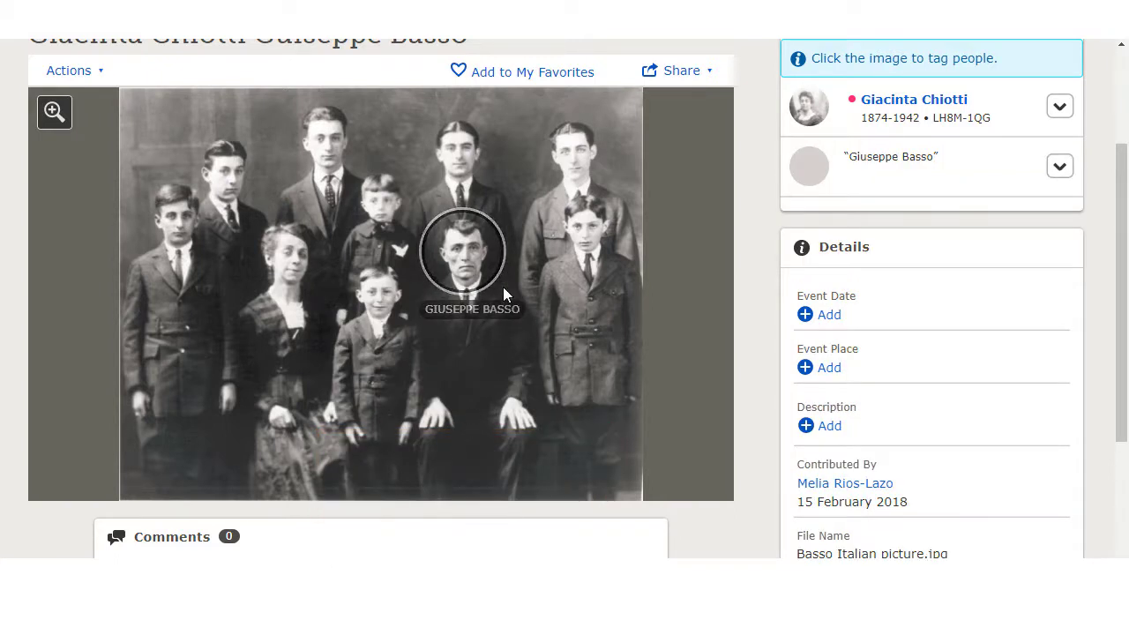
{"action": "left_click", "coordinate": [383, 304]}
{"action": "left_click_drag", "start_coordinate": [424, 342], "coordinate": [420, 334]}
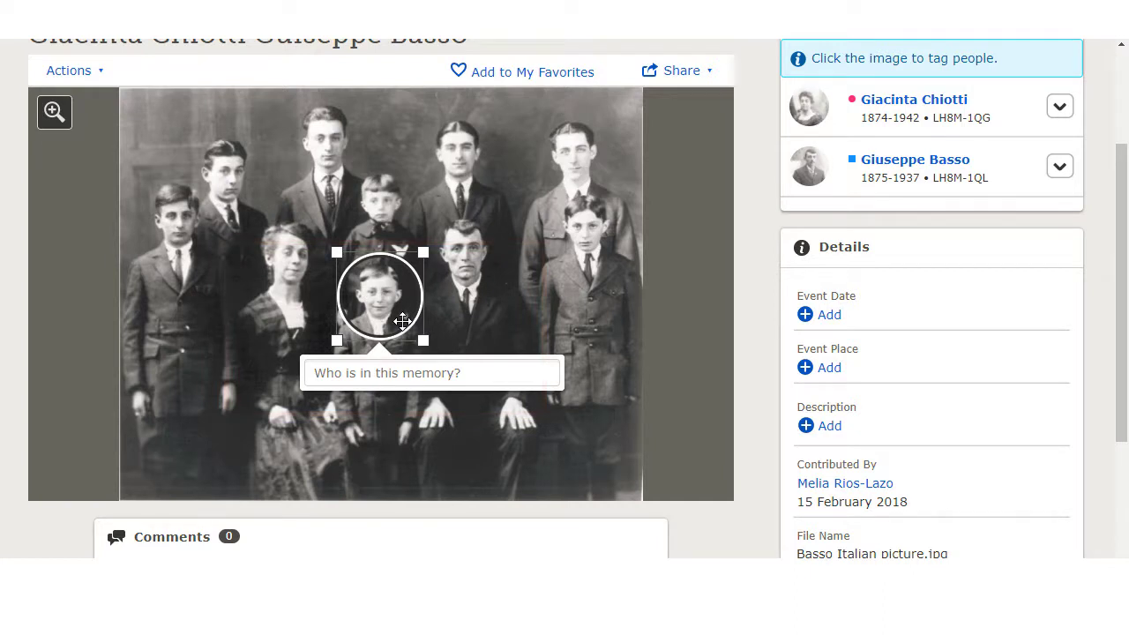
{"action": "left_click", "coordinate": [363, 377]}
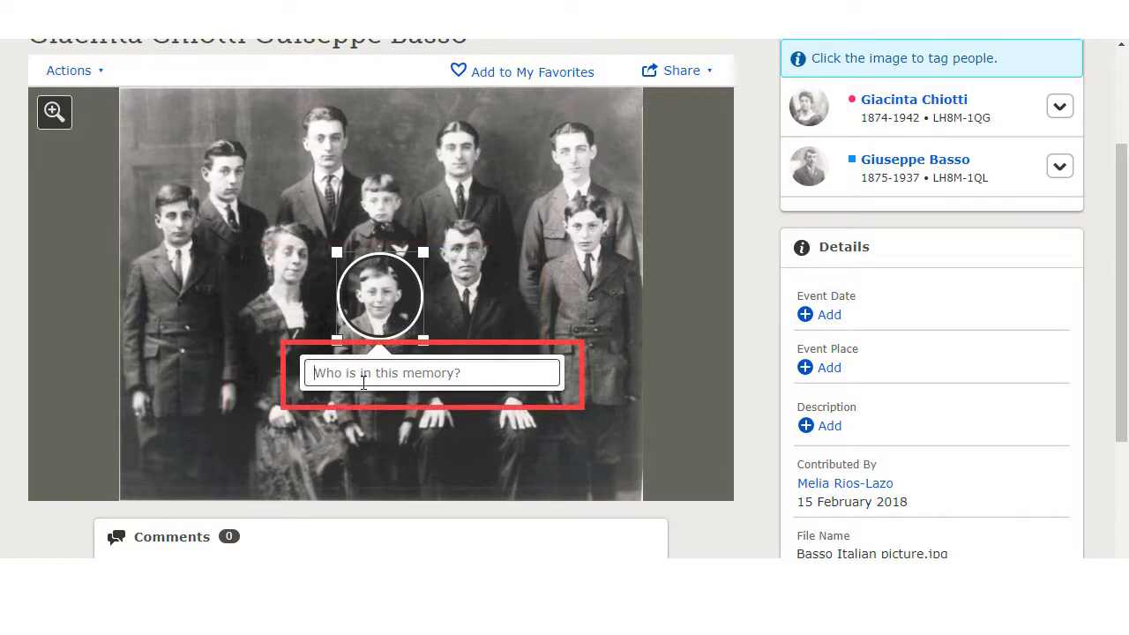
{"action": "type", "text": "Charles"}
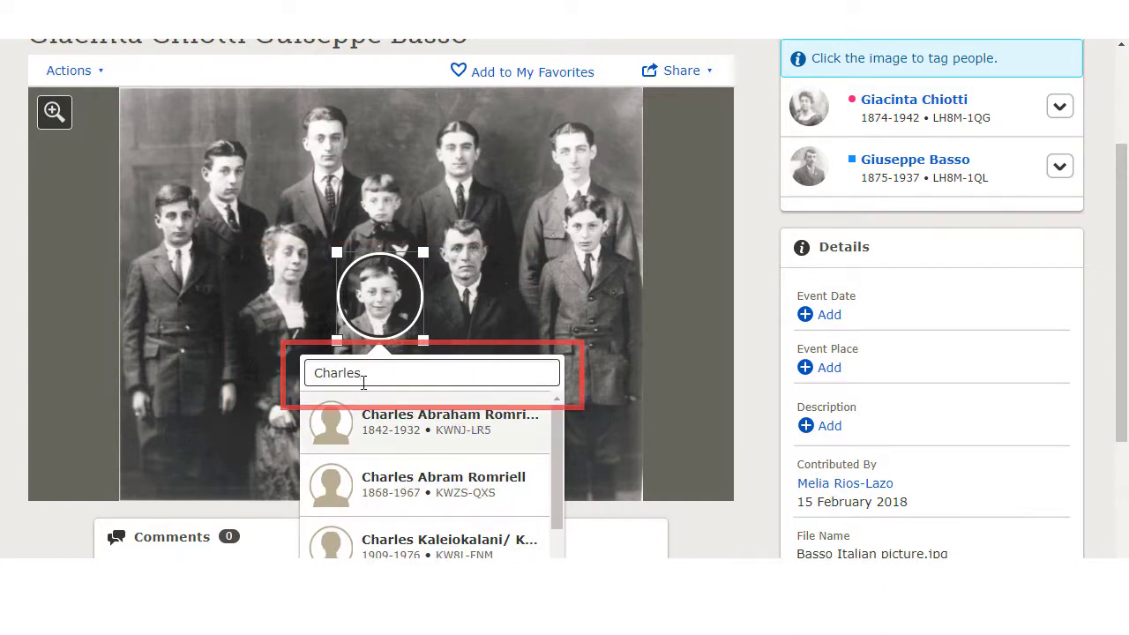
{"action": "type", "text": " W"}
{"action": "left_click", "coordinate": [391, 428]}
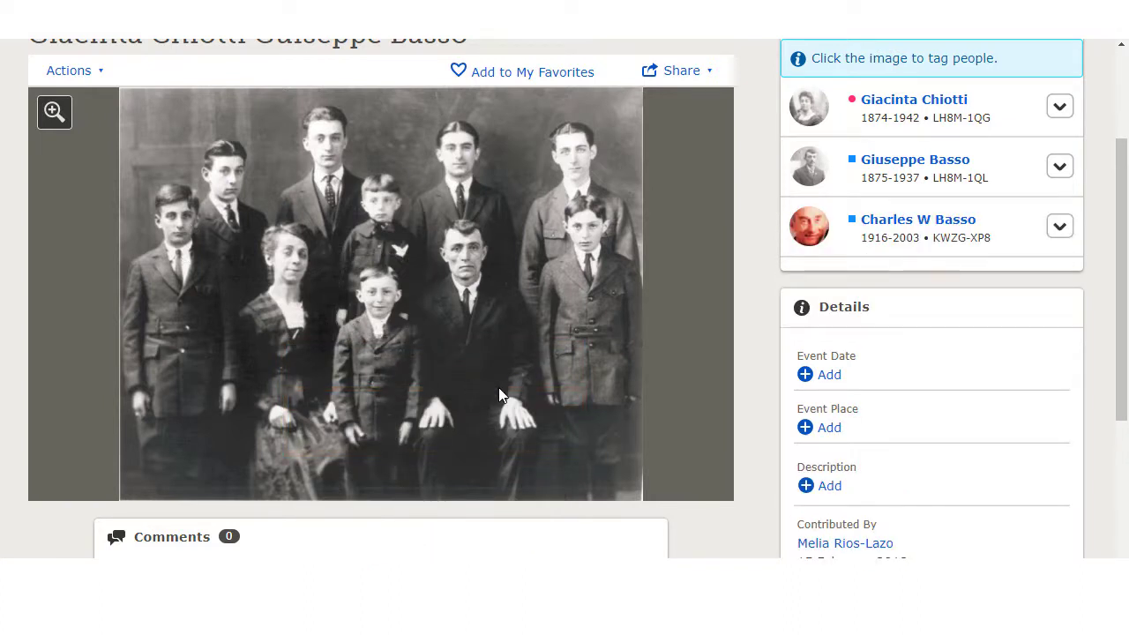
{"action": "mouse_move", "coordinate": [825, 112]}
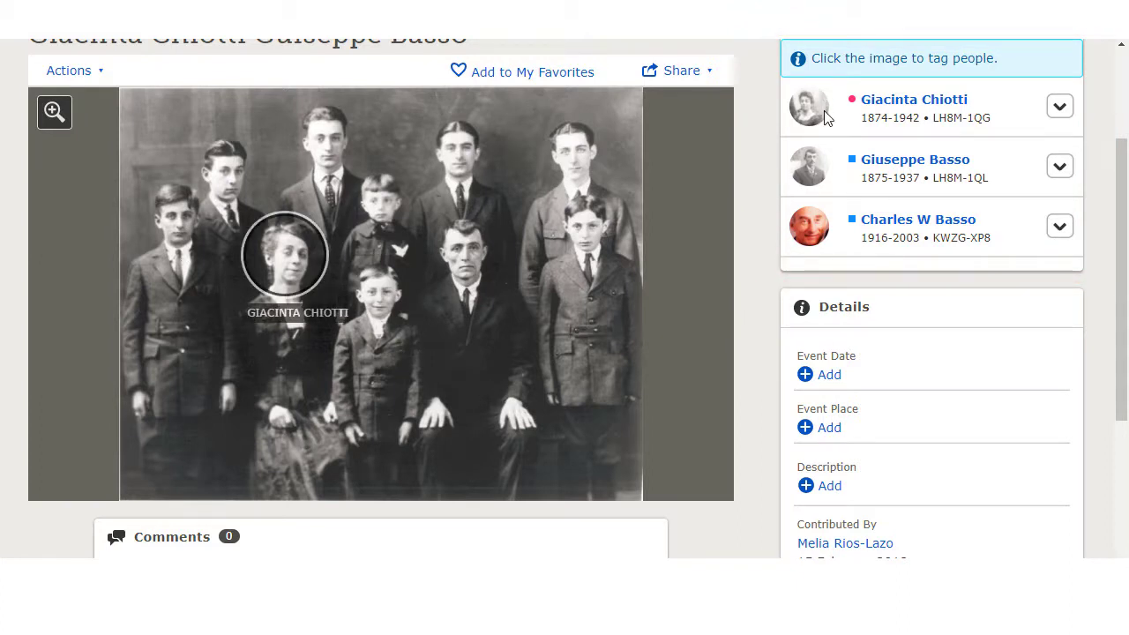
{"action": "left_click", "coordinate": [1059, 106]}
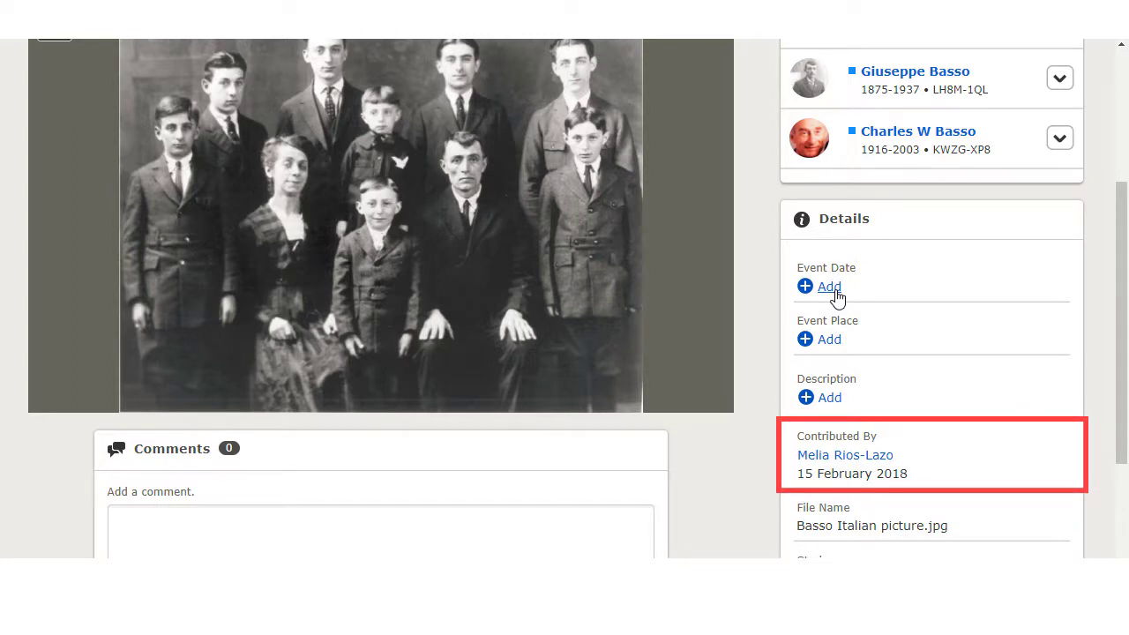
{"action": "scroll", "coordinate": [796, 433], "scroll_direction": "down", "scroll_amount": 1}
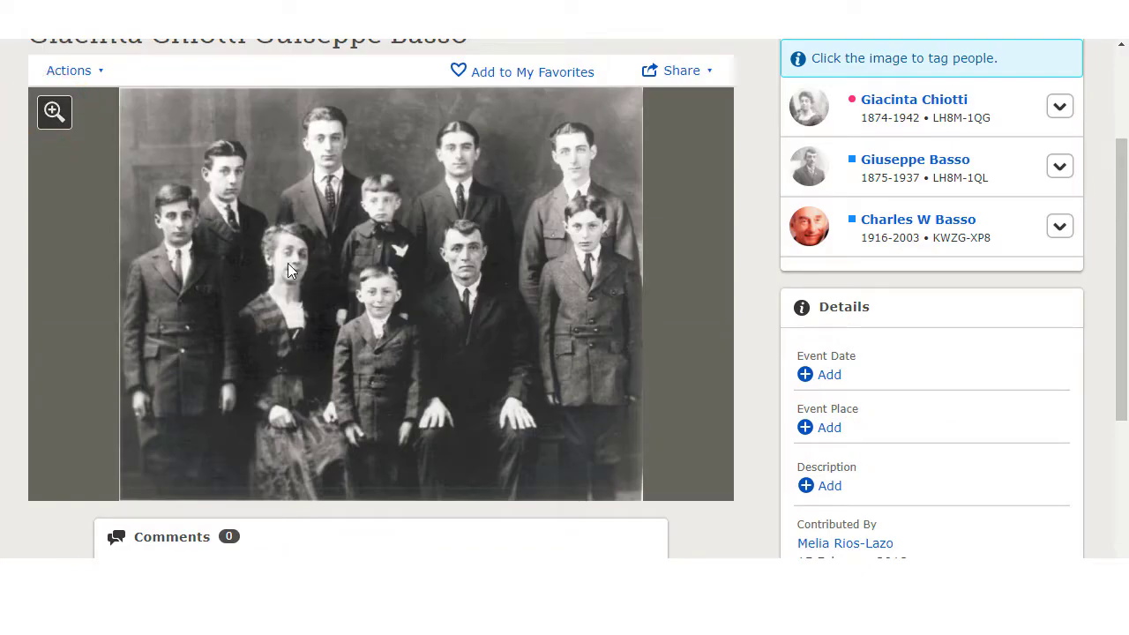
{"action": "left_click", "coordinate": [288, 263]}
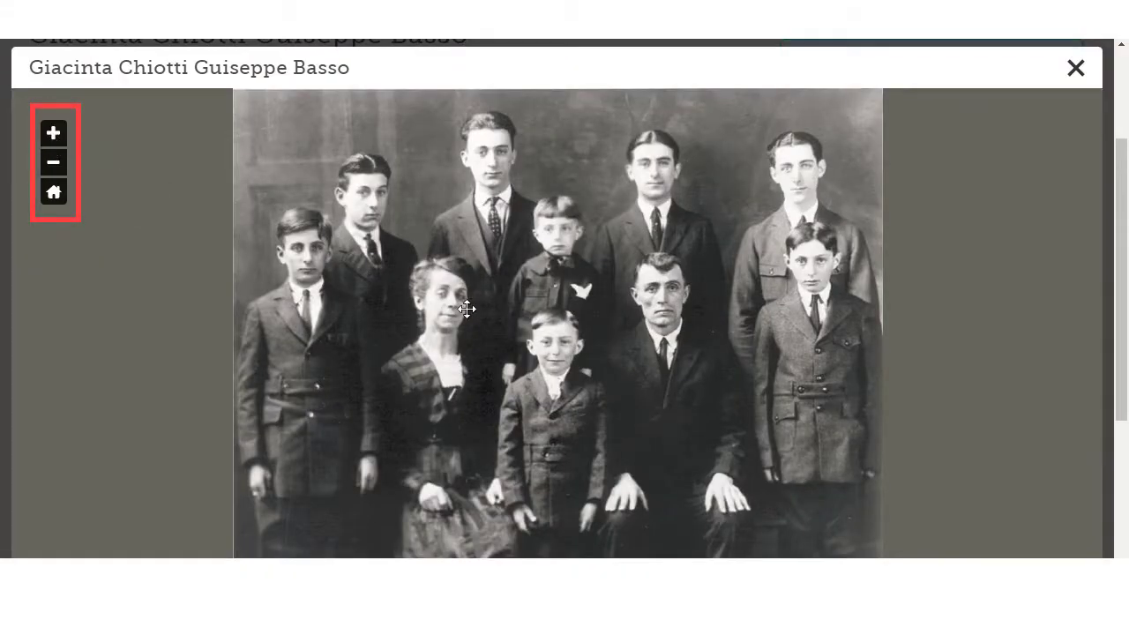
{"action": "left_click", "coordinate": [53, 132]}
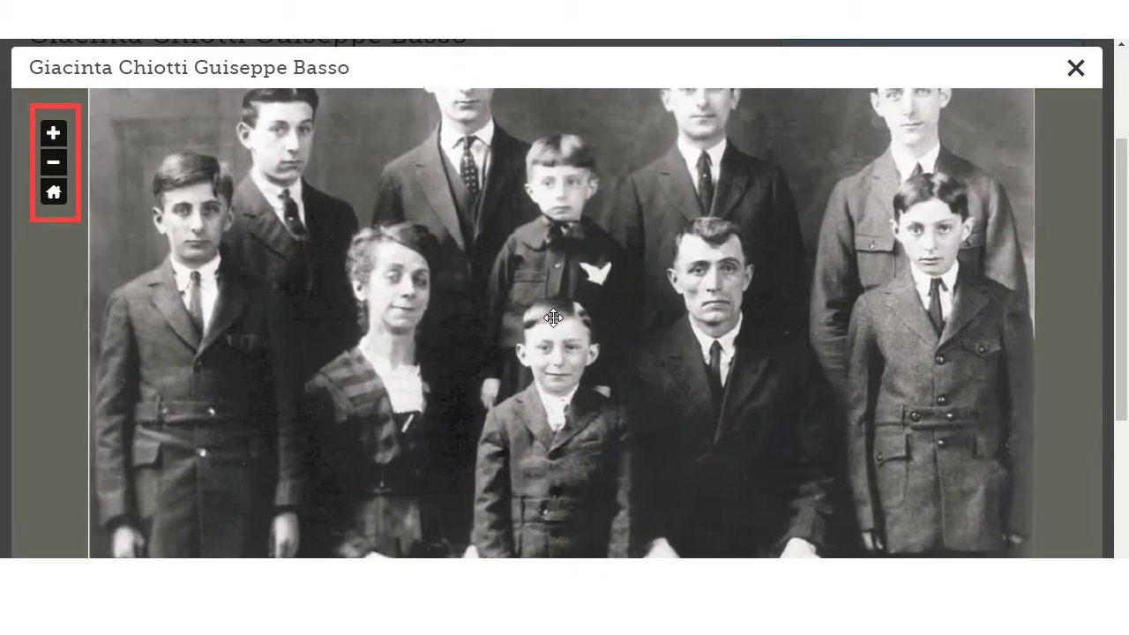
{"action": "left_click", "coordinate": [553, 319]}
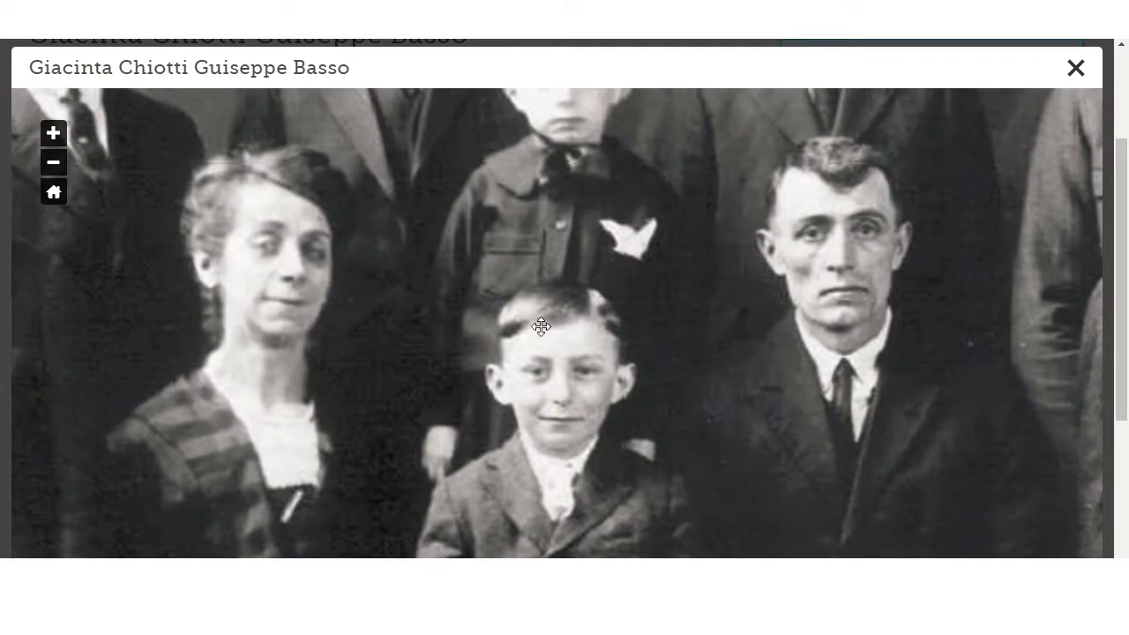
{"action": "left_click_drag", "start_coordinate": [541, 327], "coordinate": [366, 431]}
{"action": "left_click_drag", "start_coordinate": [698, 157], "coordinate": [617, 457]}
{"action": "left_click_drag", "start_coordinate": [348, 340], "coordinate": [769, 377]}
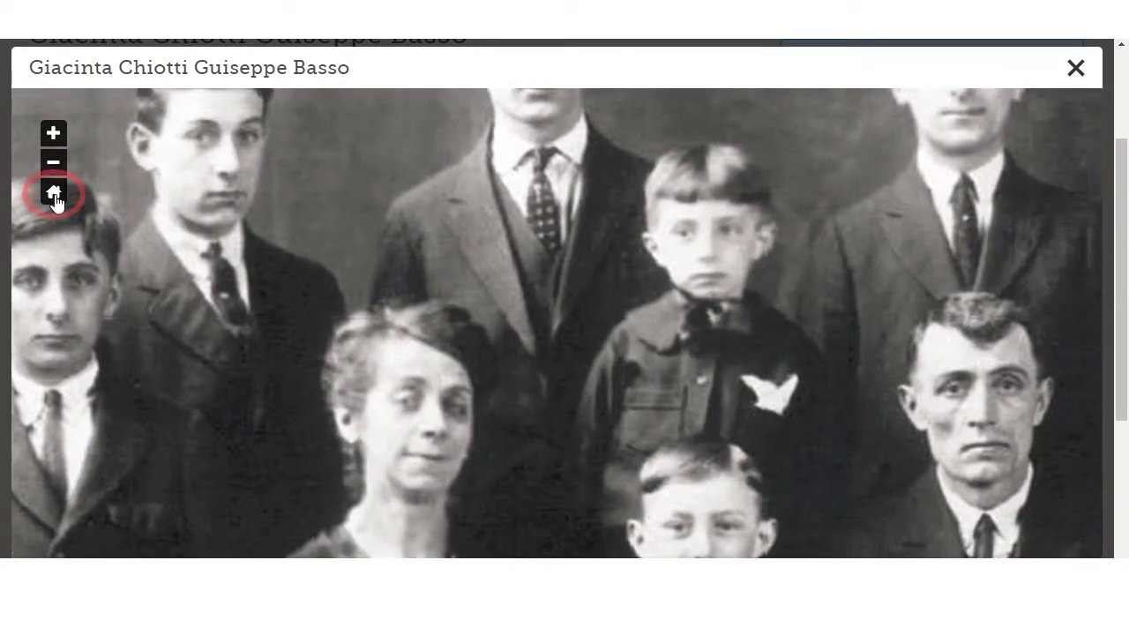
{"action": "left_click", "coordinate": [53, 191]}
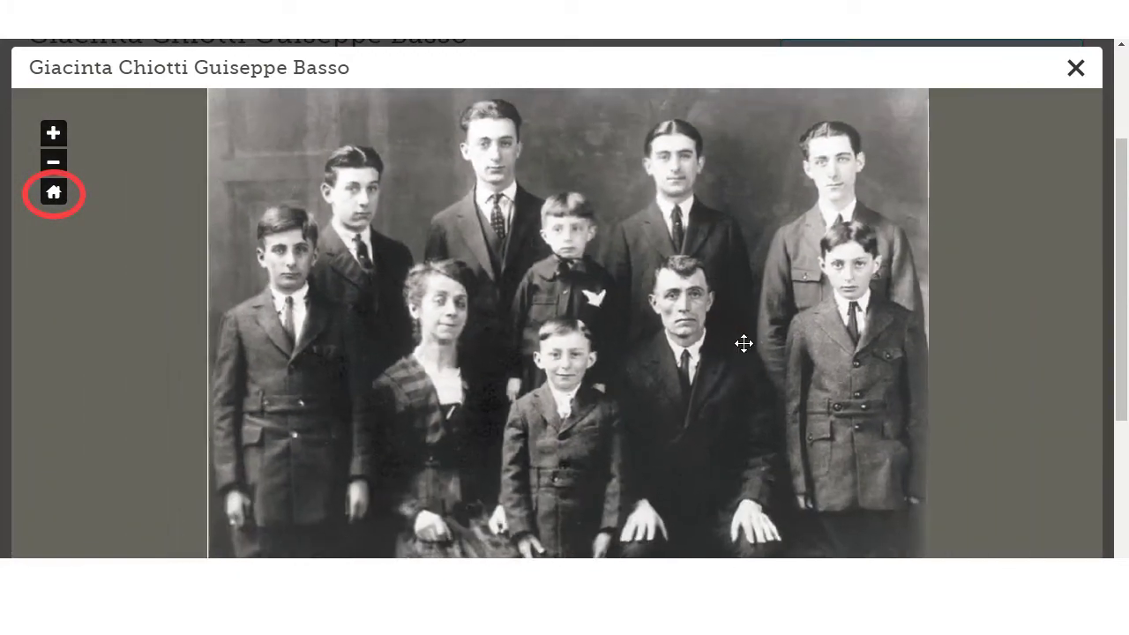
{"action": "left_click", "coordinate": [1075, 73]}
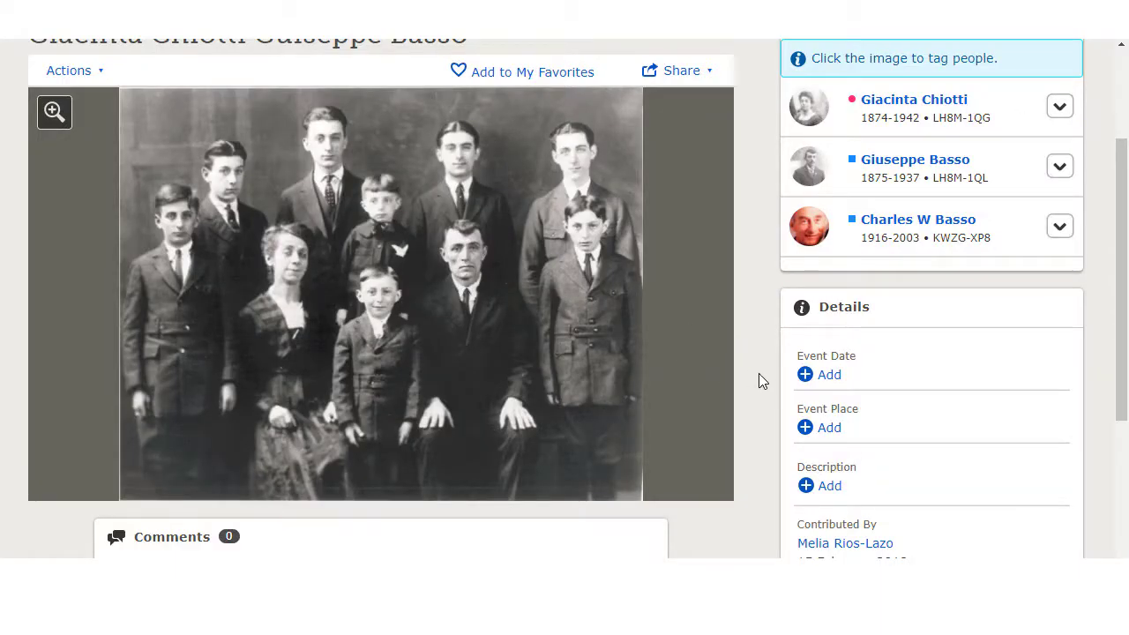
From the family tree view, open the ancestor's person page on its Memories tab
{"action": "scroll", "coordinate": [758, 373], "scroll_direction": "up", "scroll_amount": 3}
{"action": "left_click", "coordinate": [393, 89]}
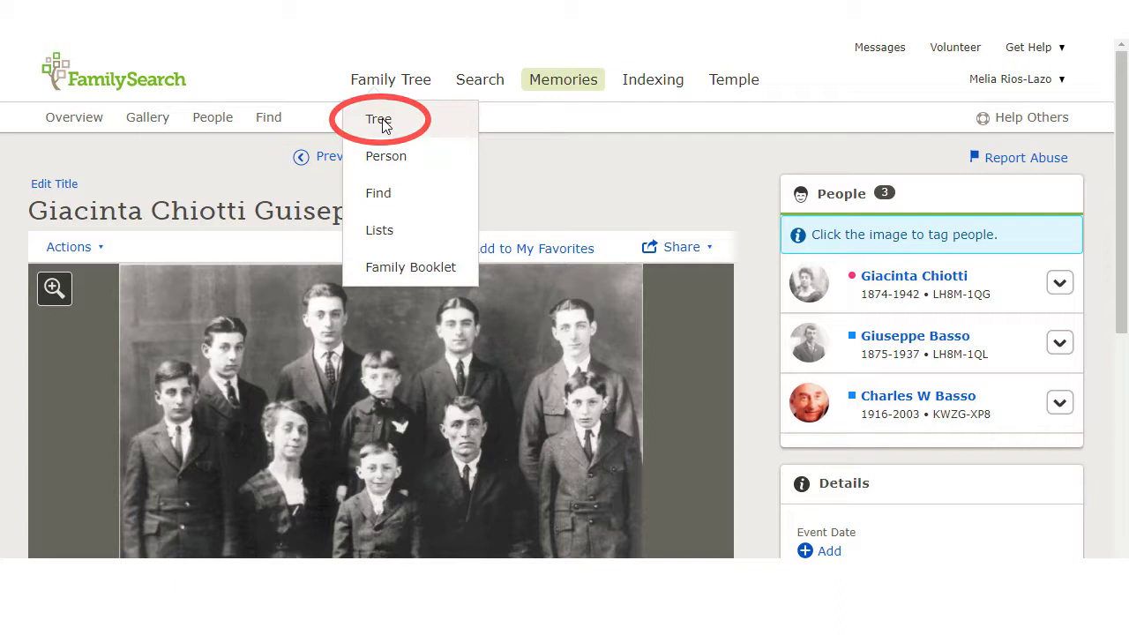
{"action": "left_click", "coordinate": [379, 120]}
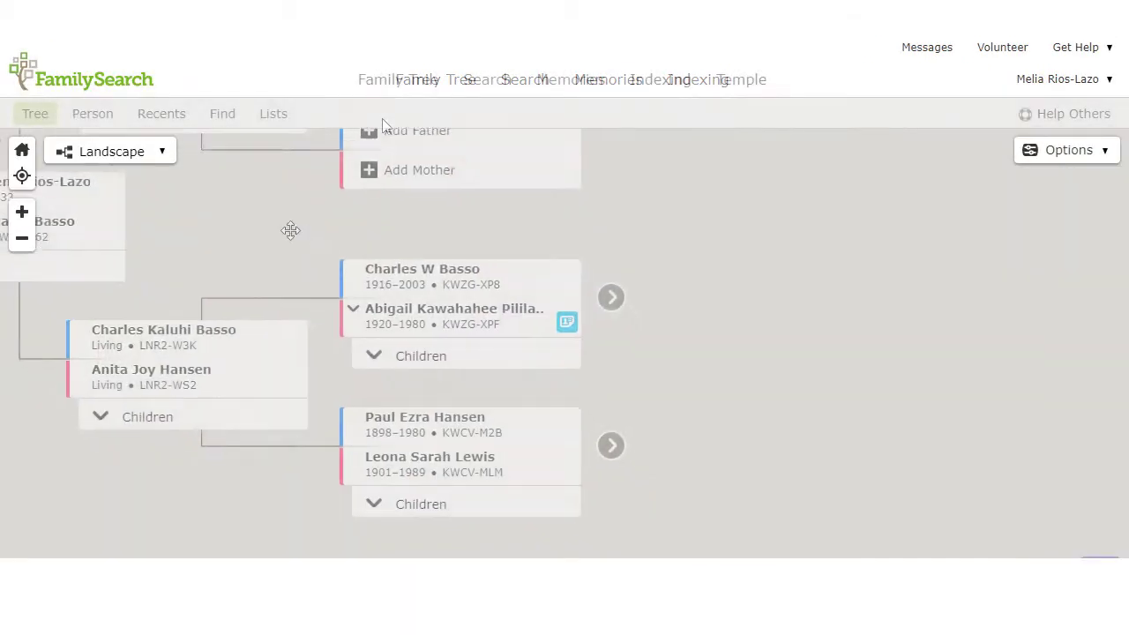
{"action": "left_click", "coordinate": [375, 258]}
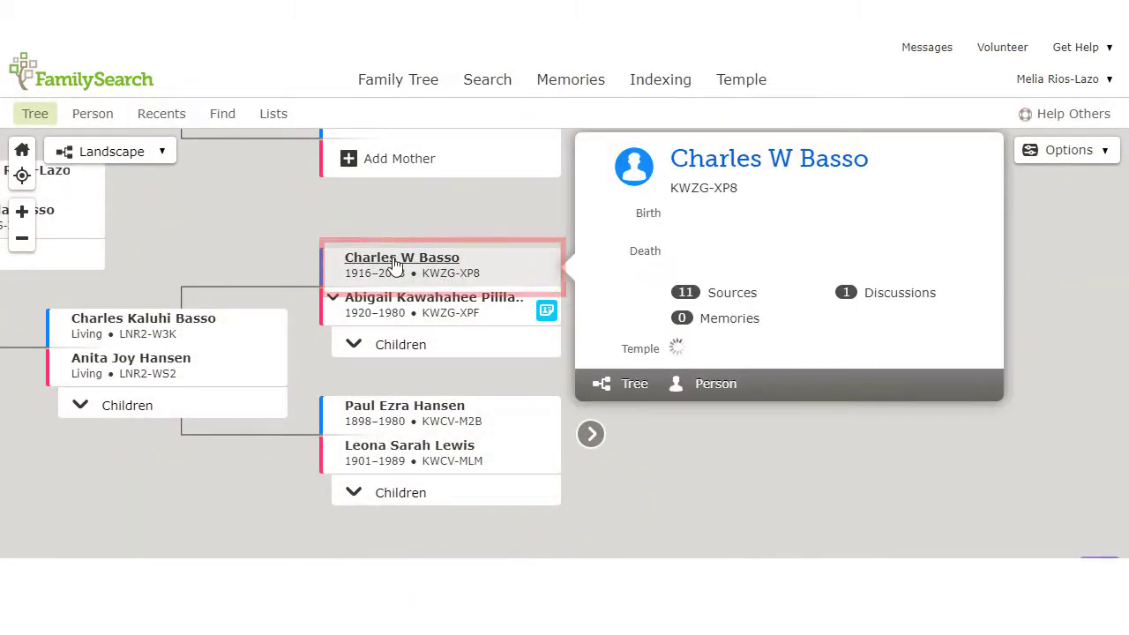
{"action": "left_click", "coordinate": [728, 388]}
{"action": "left_click", "coordinate": [269, 264]}
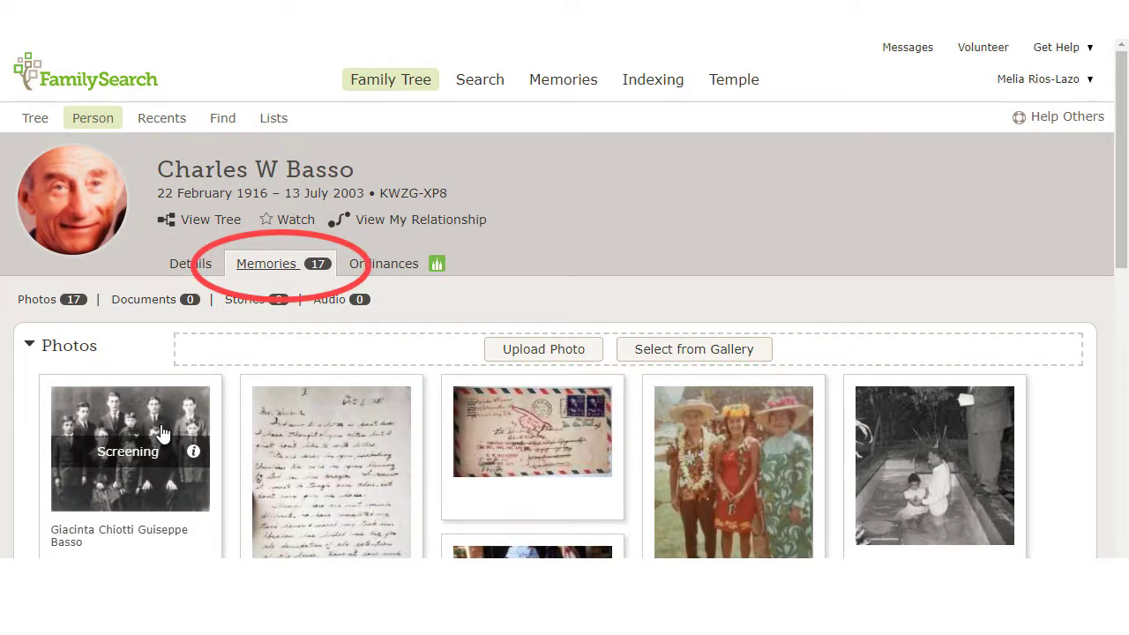
Collapse the Photos and Documents sections, then expand Documents again
{"action": "scroll", "coordinate": [159, 430], "scroll_direction": "down", "scroll_amount": 1}
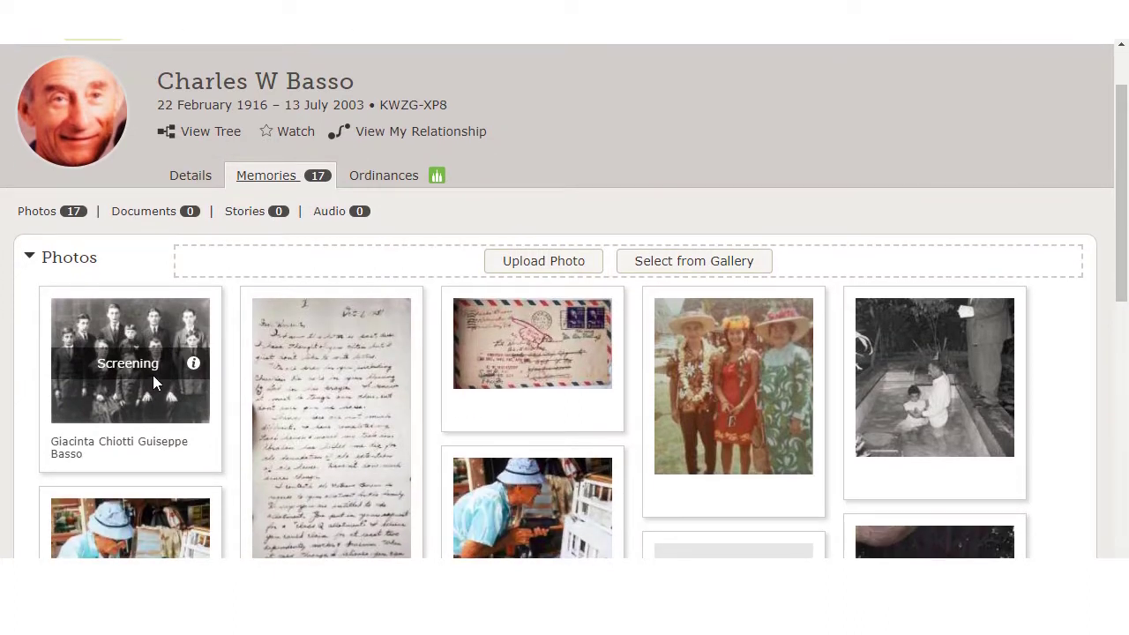
{"action": "mouse_move", "coordinate": [188, 375]}
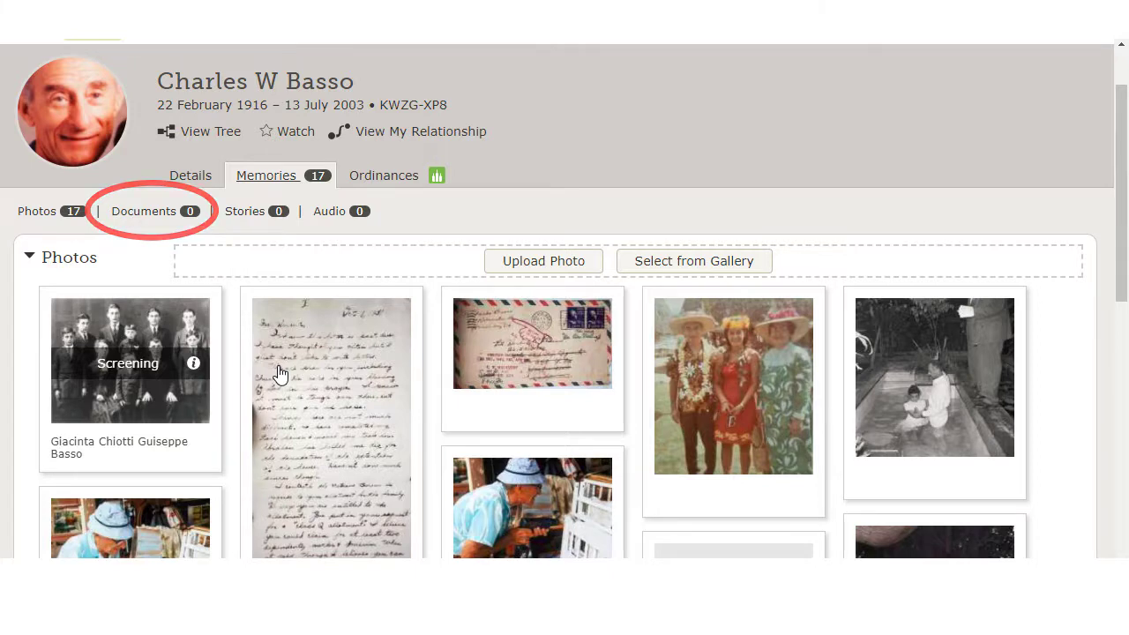
{"action": "left_click", "coordinate": [31, 258]}
{"action": "left_click", "coordinate": [31, 376]}
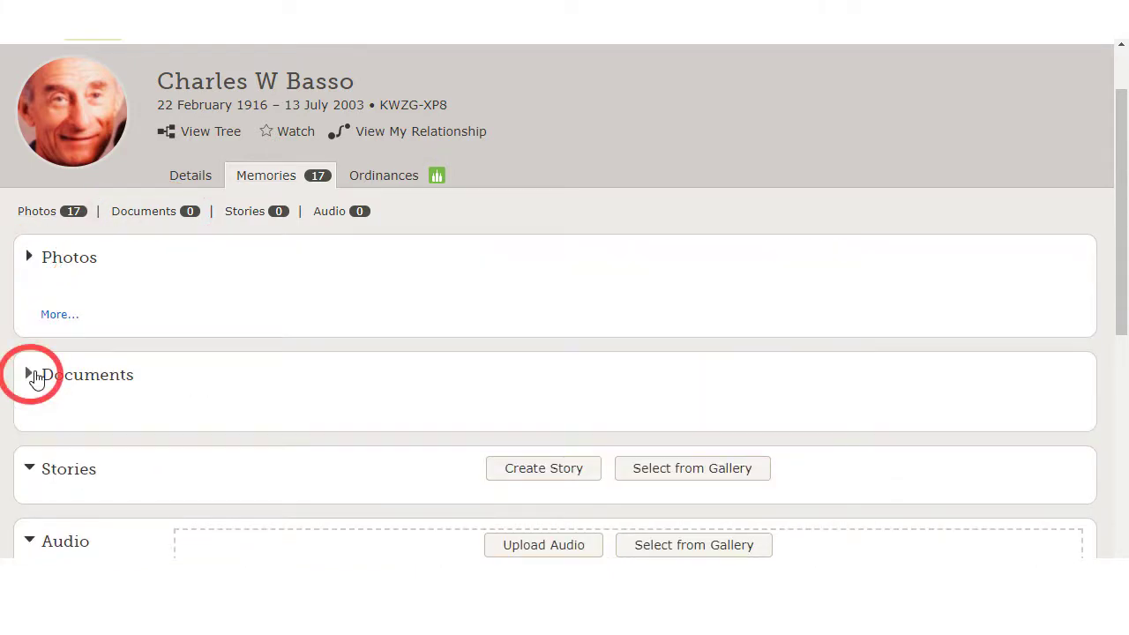
{"action": "scroll", "coordinate": [36, 377], "scroll_direction": "down", "scroll_amount": 2}
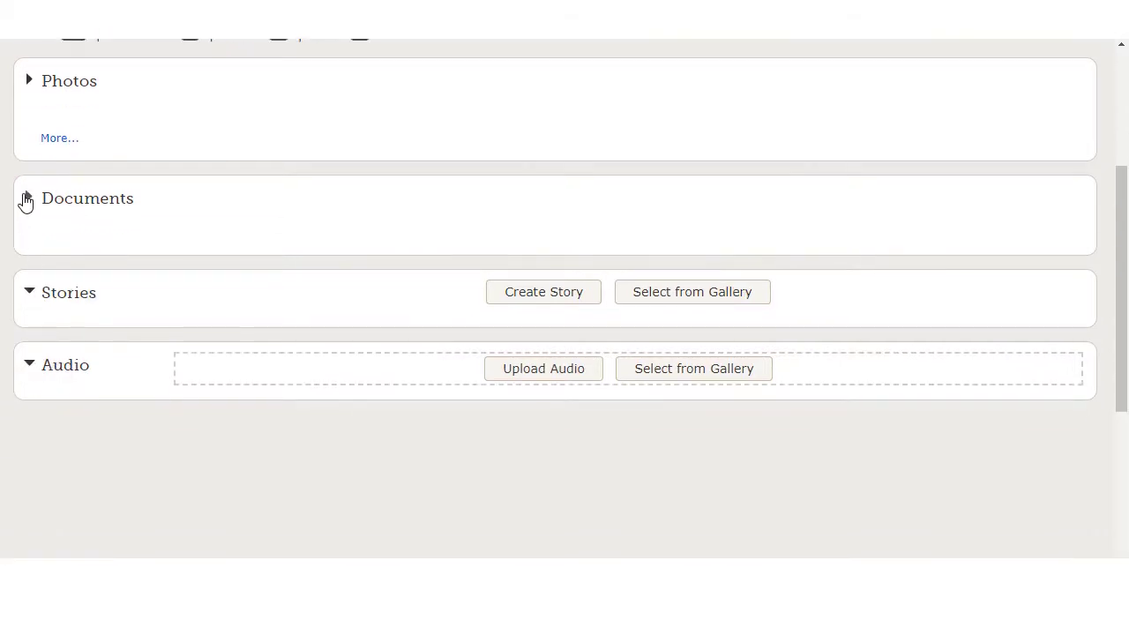
{"action": "left_click", "coordinate": [26, 199]}
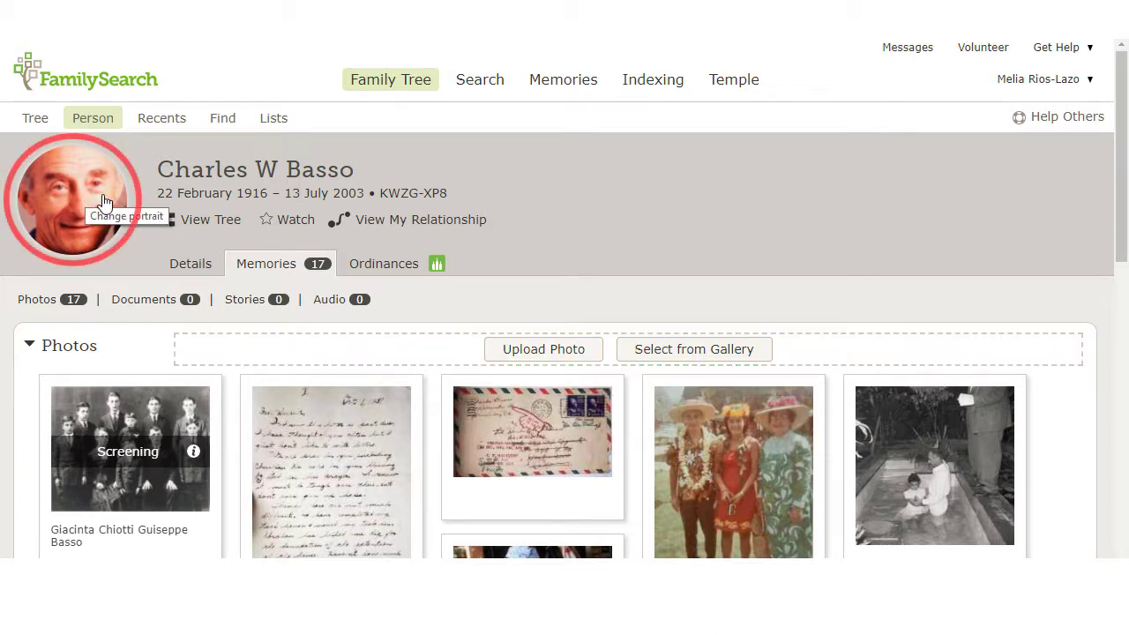
Choose the black-and-white boyhood photo as the ancestor's preferred portrait
{"action": "left_click", "coordinate": [103, 201]}
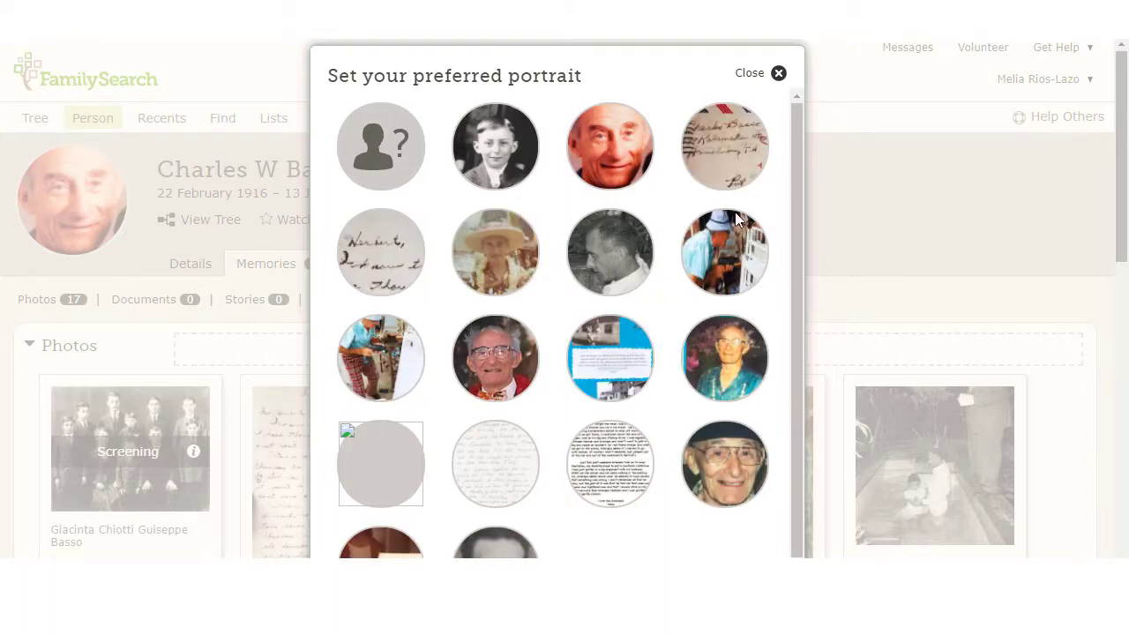
{"action": "scroll", "coordinate": [758, 340], "scroll_direction": "down", "scroll_amount": 1}
{"action": "scroll", "coordinate": [504, 441], "scroll_direction": "up", "scroll_amount": 1}
{"action": "left_click", "coordinate": [495, 168]}
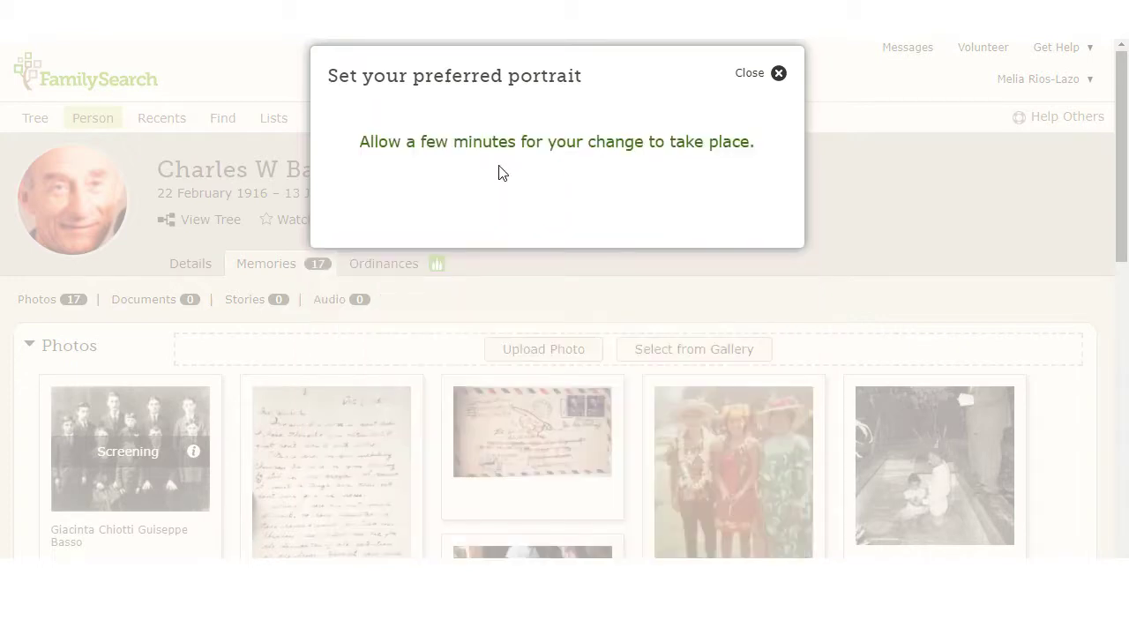